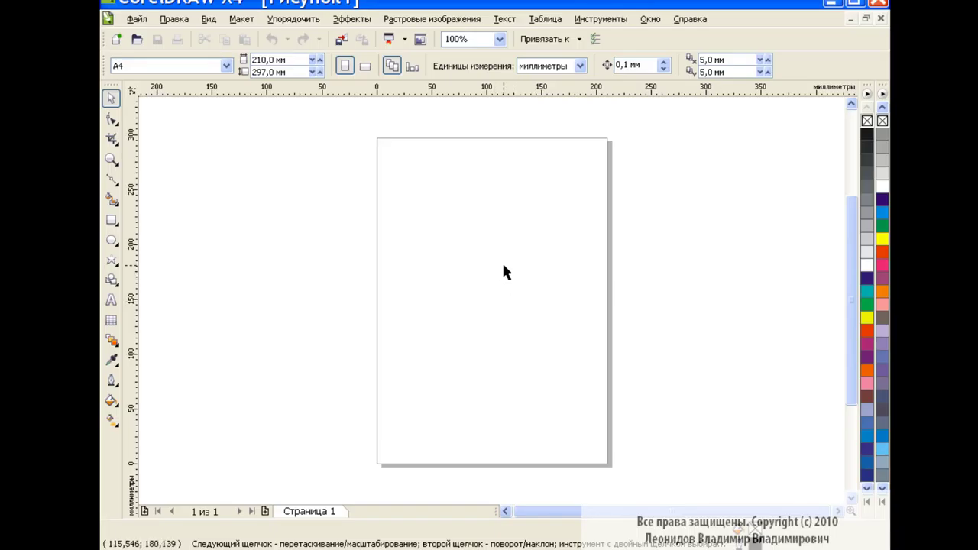
Step: Draw a nine-pointed star with sharpness 81 on the page
left_click(111, 260)
left_click(173, 285)
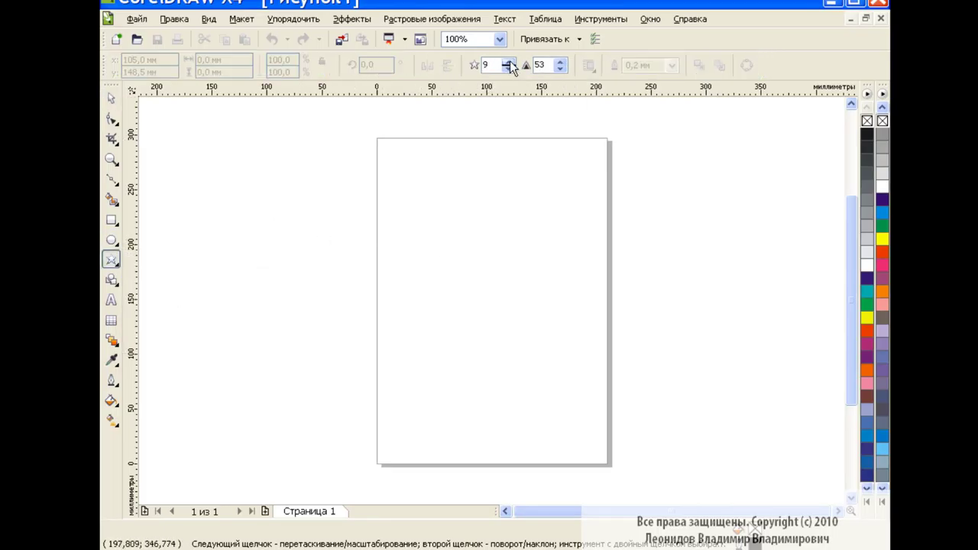
left_click_drag(444, 207, 597, 344)
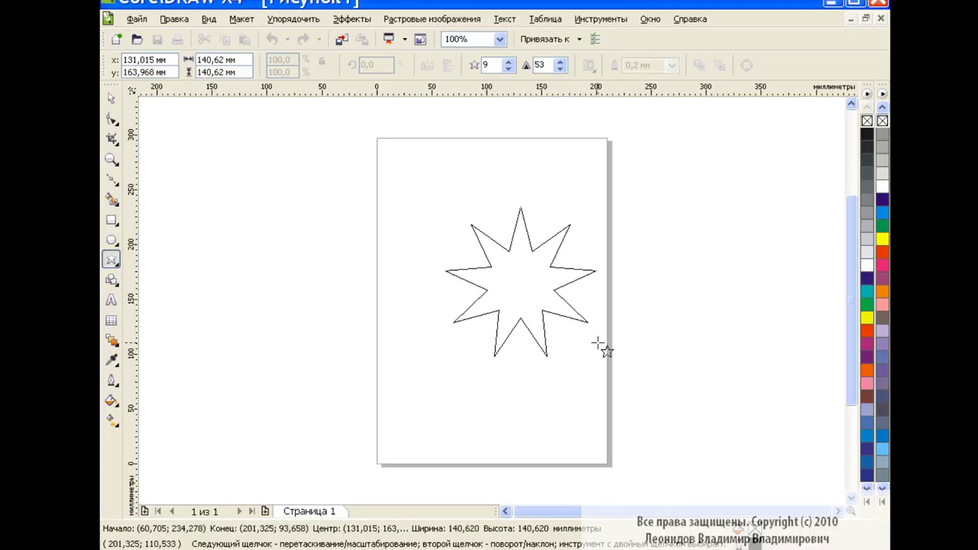
left_click_drag(517, 280, 505, 252)
key("F10")
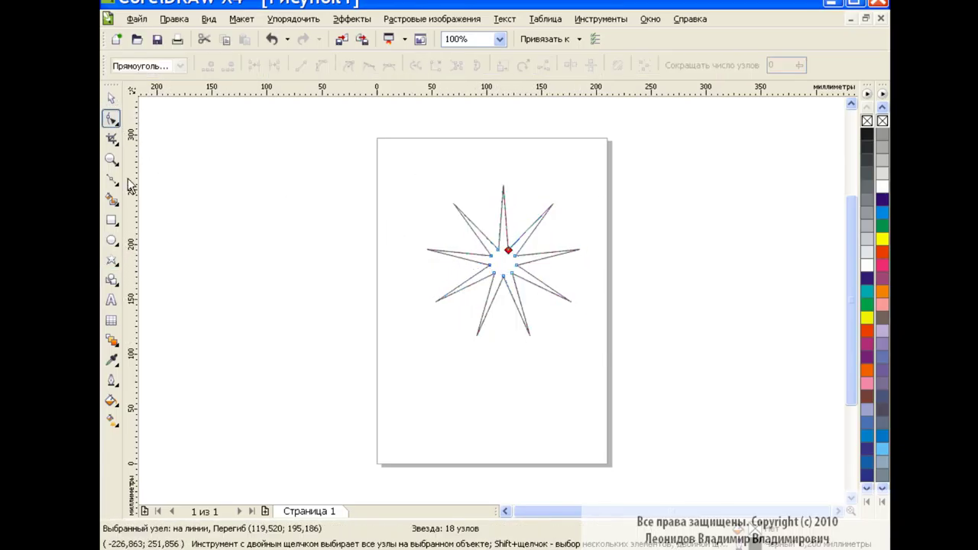
left_click(111, 260)
left_click(145, 283)
left_click(509, 69)
left_click(509, 69)
left_click(509, 69)
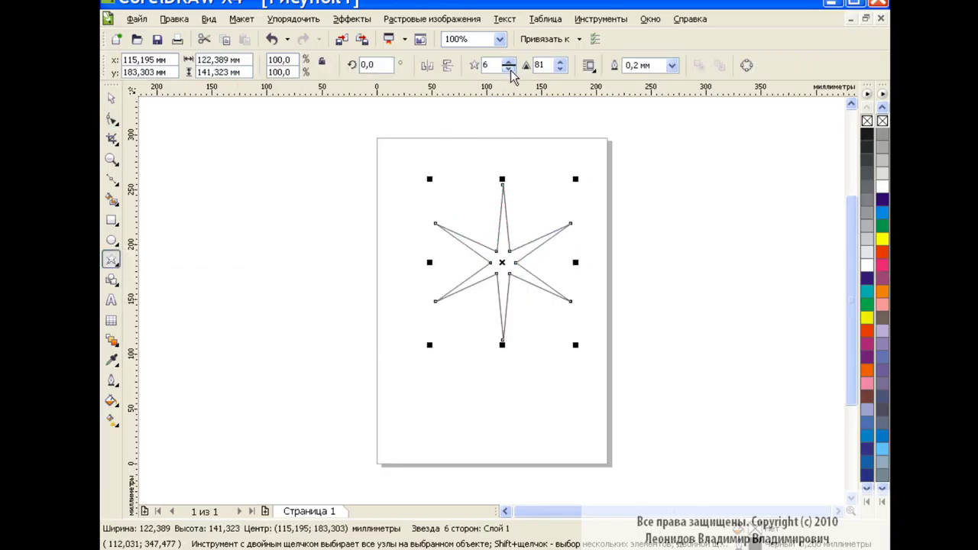
left_click(271, 39)
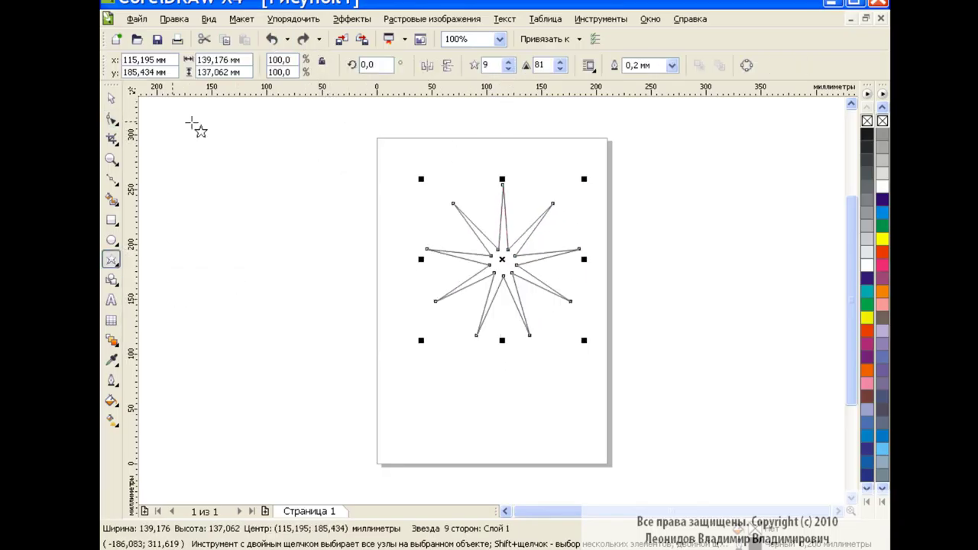
key("space")
left_click(353, 182)
Step: Draw a small three-pointed star at upper left and pull a node inward to thin its arms
left_click(112, 260)
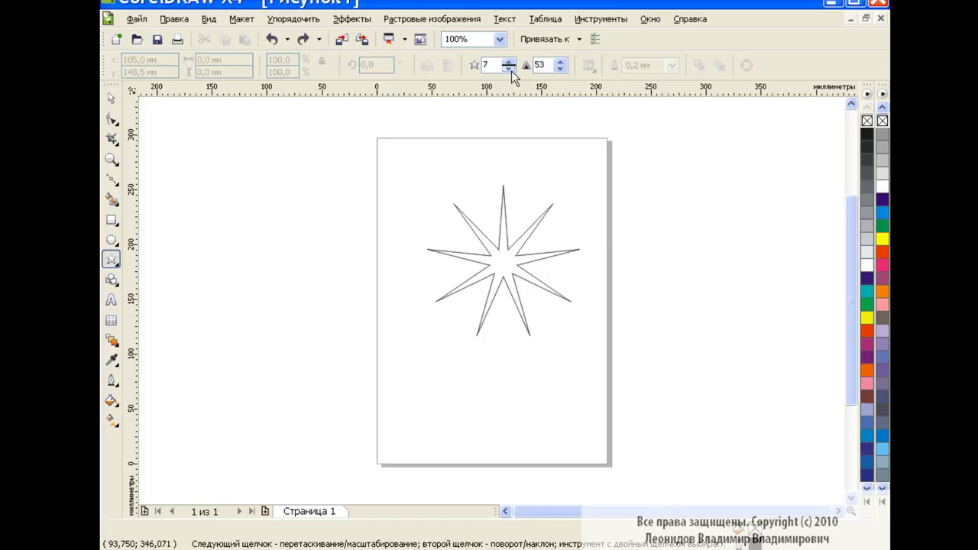
left_click_drag(320, 178, 389, 255)
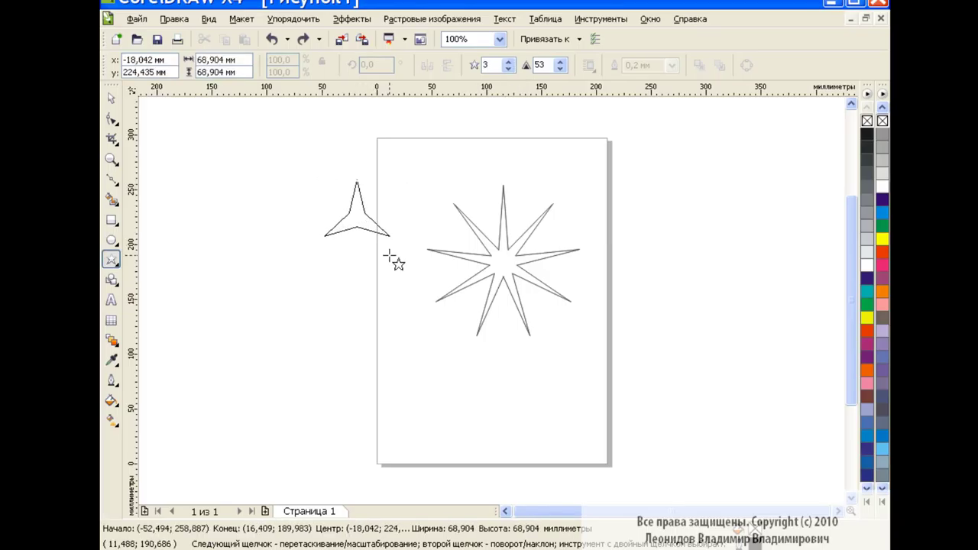
key("F10")
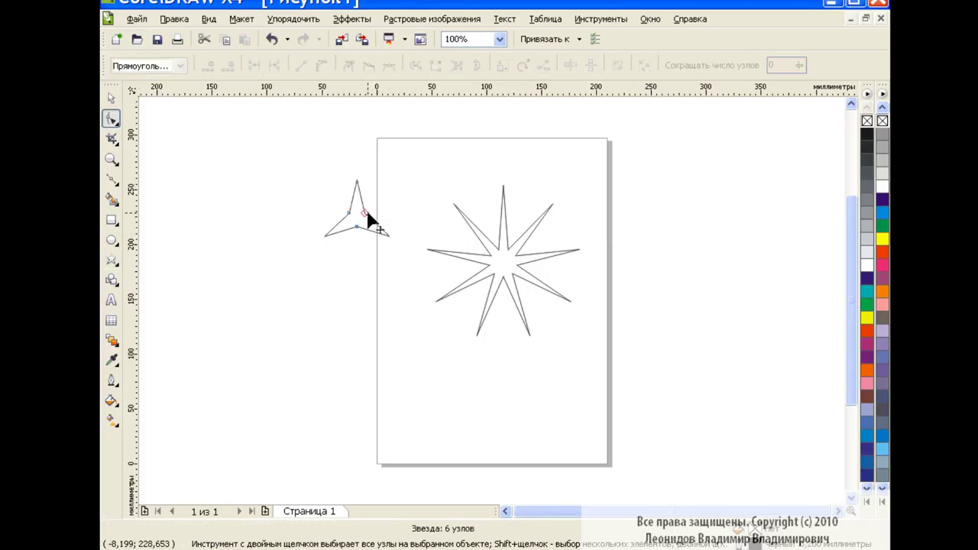
left_click_drag(365, 214, 362, 216)
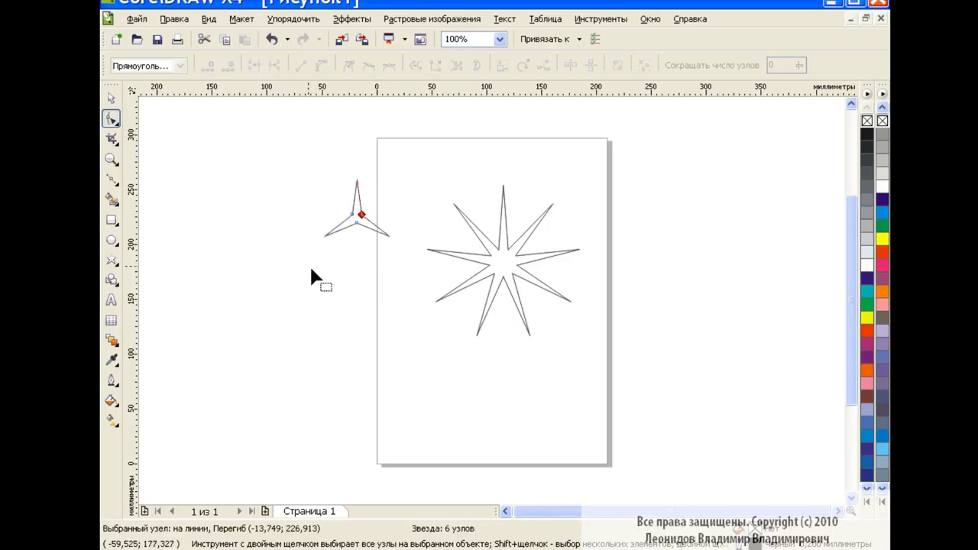
key("space")
left_click(508, 260)
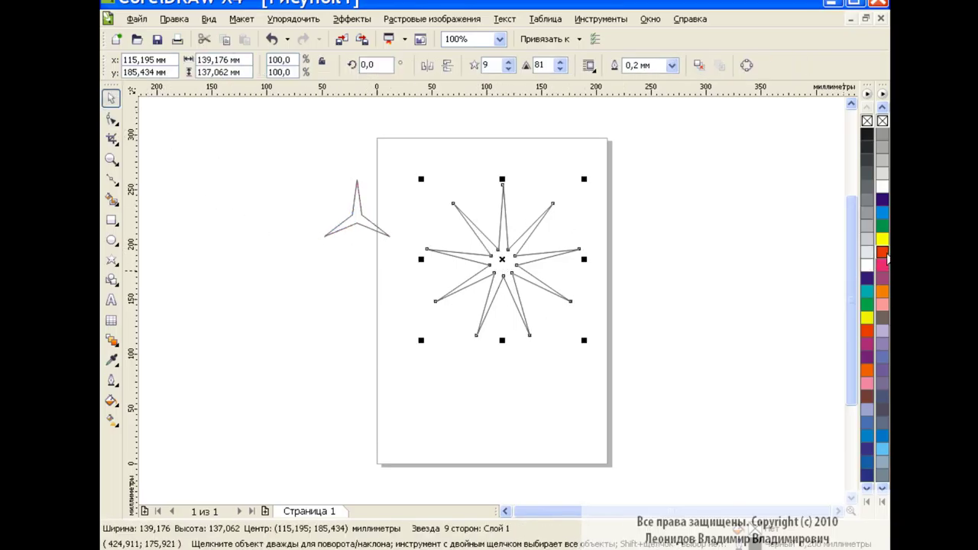
Step: Fill the big star red and the small star with the uniform colour 'Фиолетовы' (mauve)
left_click(883, 253)
left_click(714, 245)
left_click(354, 219)
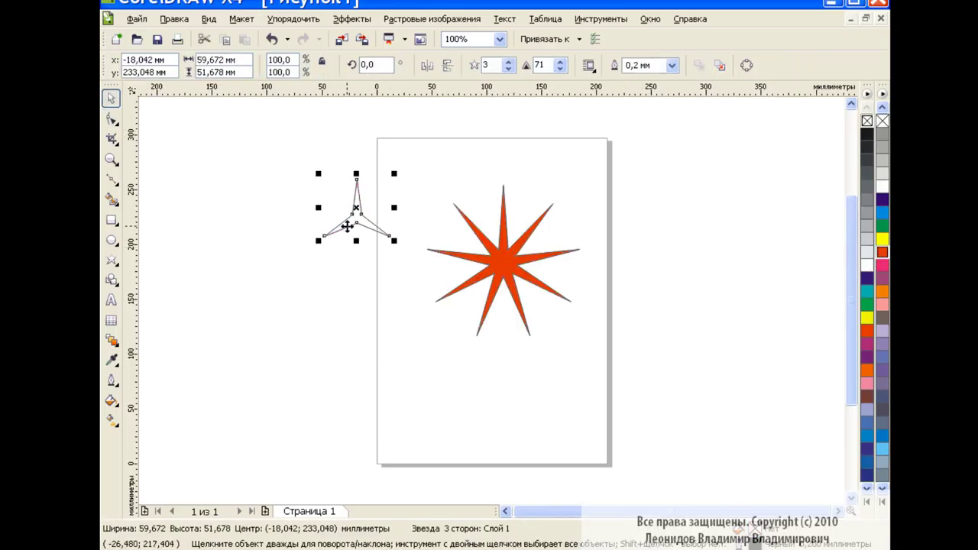
left_click(111, 400)
left_click(161, 410)
double_click(540, 372)
type("Ф")
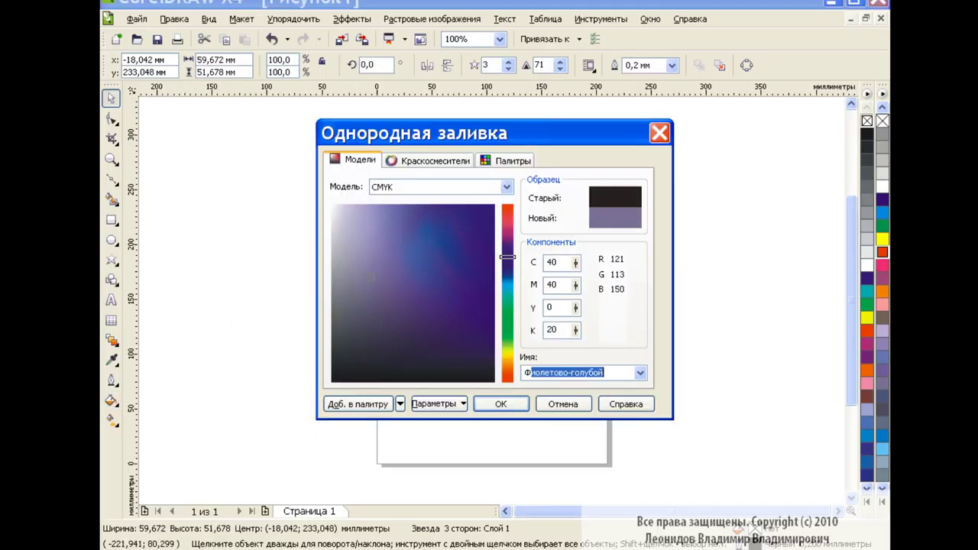
type("иолетовы")
left_click(505, 403)
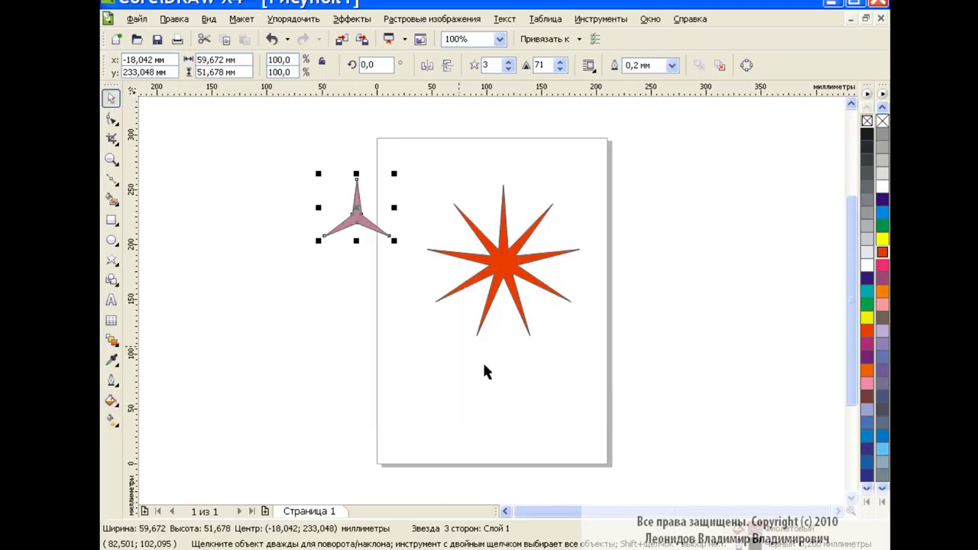
Step: Blend the small star into the big star with 250 rainbow-direction steps
left_click(111, 342)
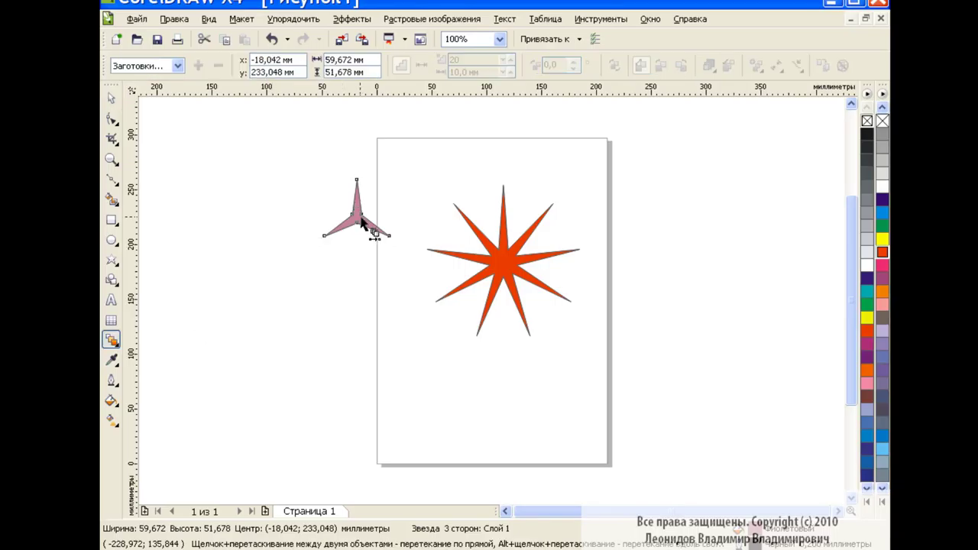
left_click_drag(368, 227, 506, 263)
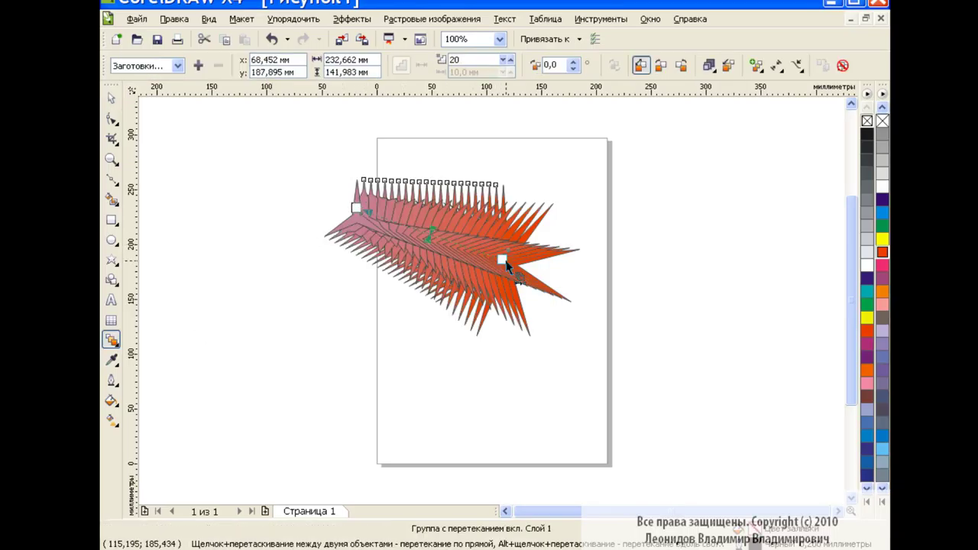
left_click(681, 66)
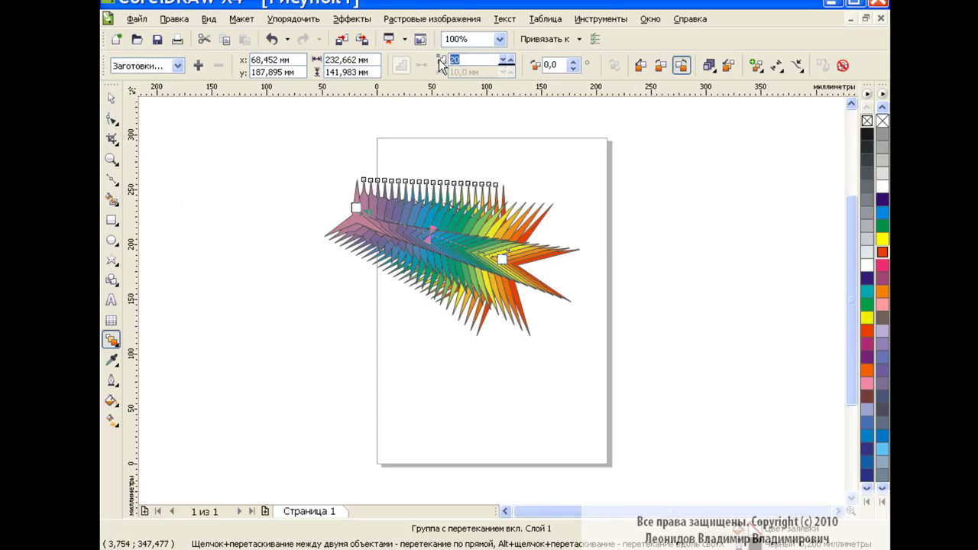
type("250")
key("Return")
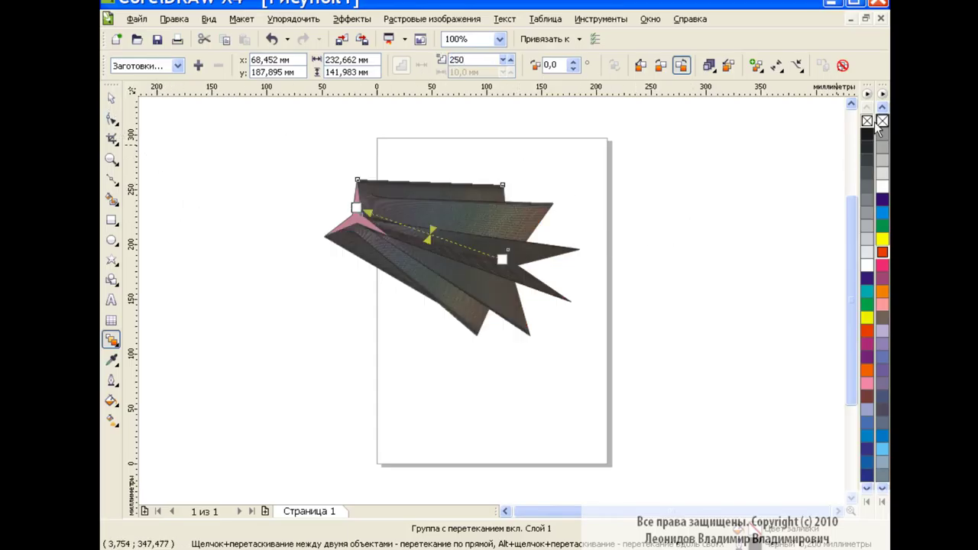
left_click(112, 178)
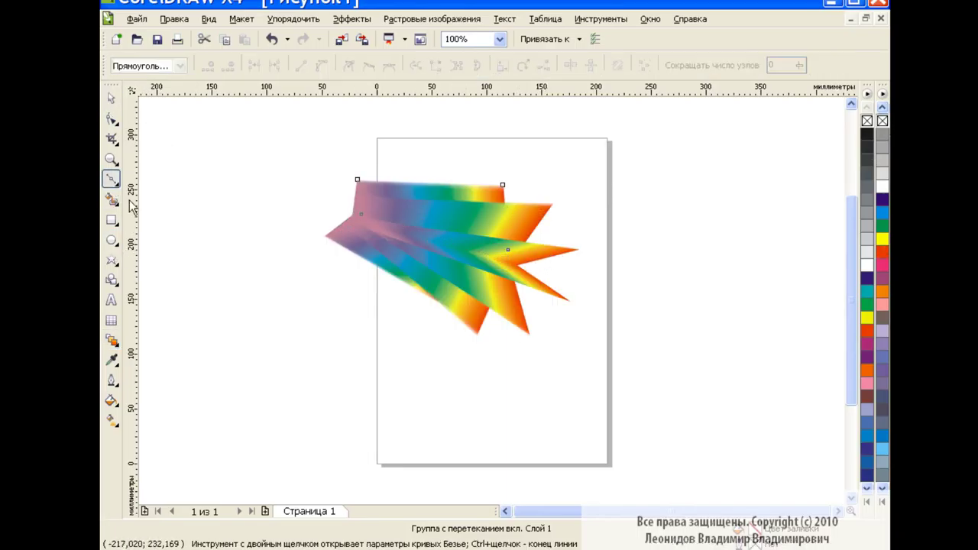
Step: Draw a curved arc, fit the blend to it as a new path, and remove the arc's outline
left_click(308, 288)
left_click_drag(463, 373, 581, 352)
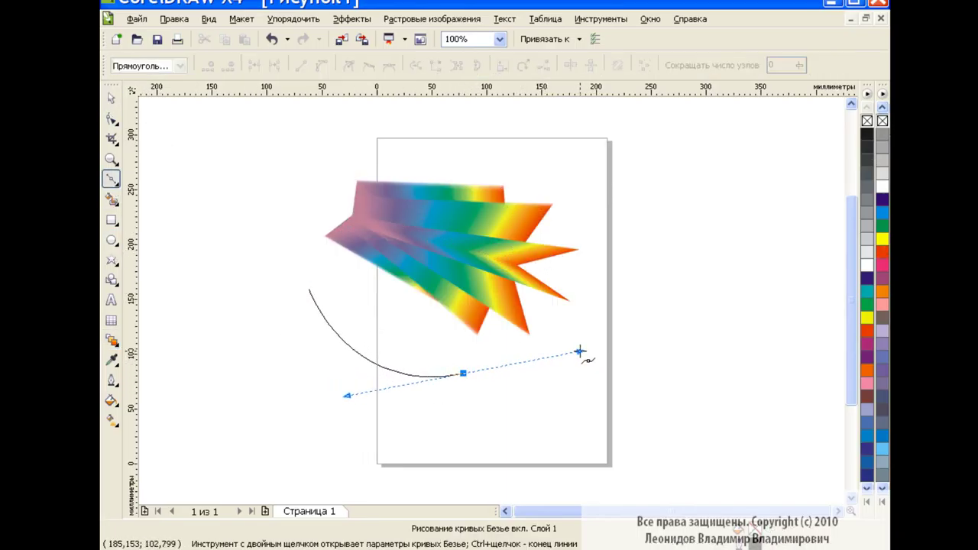
left_click(110, 100)
left_click(797, 65)
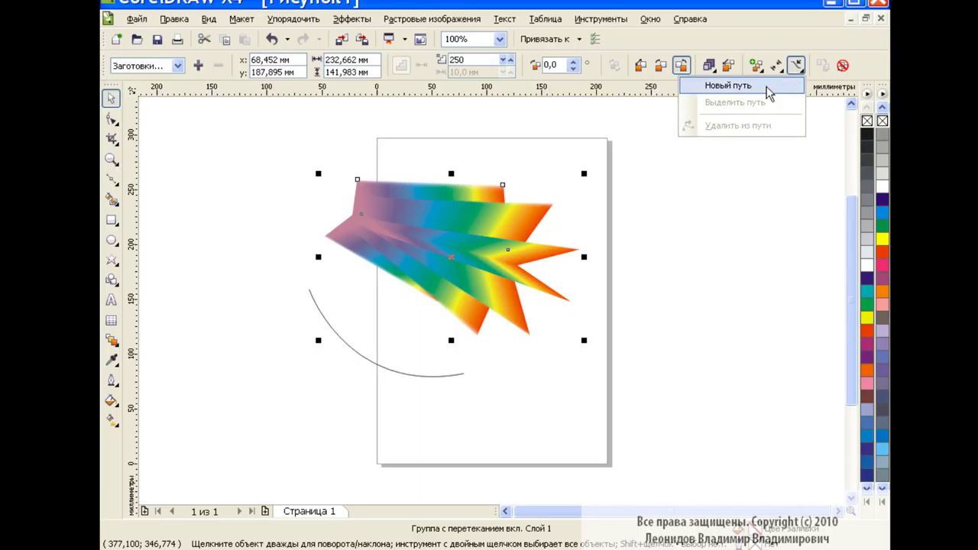
left_click(768, 85)
left_click(344, 336)
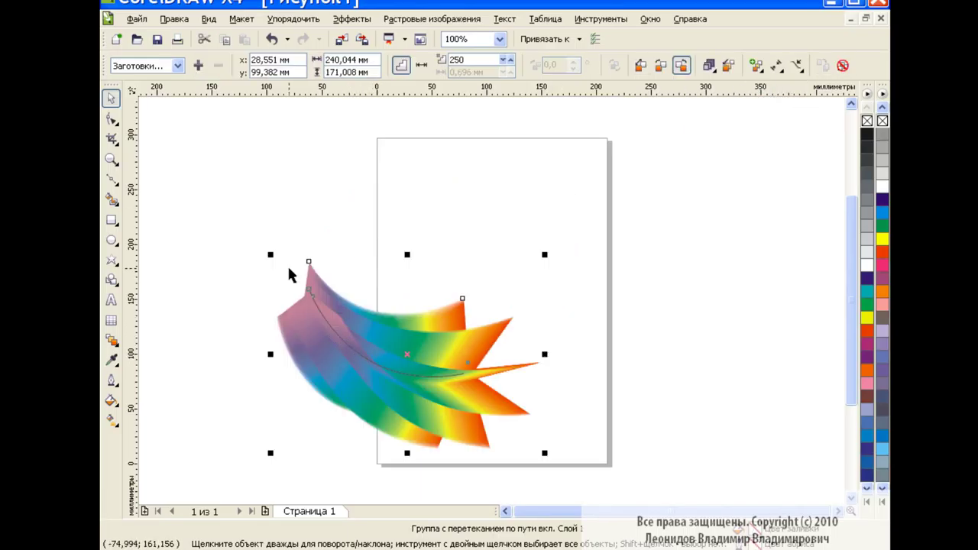
left_click(327, 323)
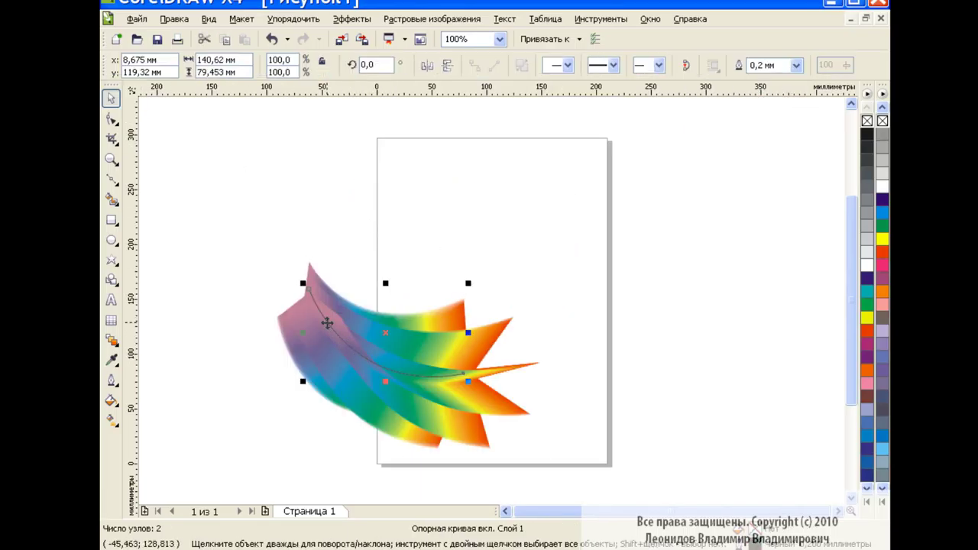
right_click(882, 121)
Step: Break the blend apart, group the four objects, and squash the group vertically to about 85%
left_click_drag(219, 219, 579, 483)
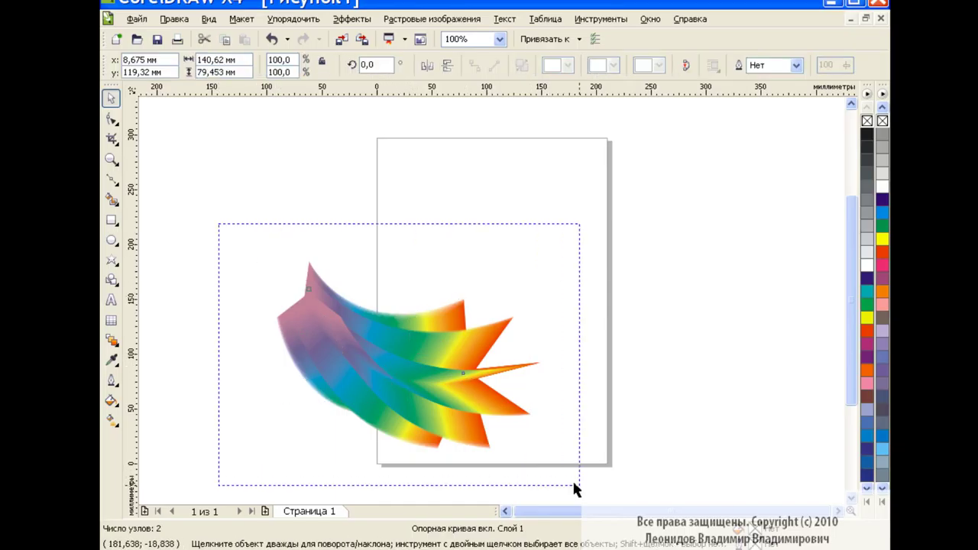
left_click(293, 18)
left_click(340, 190)
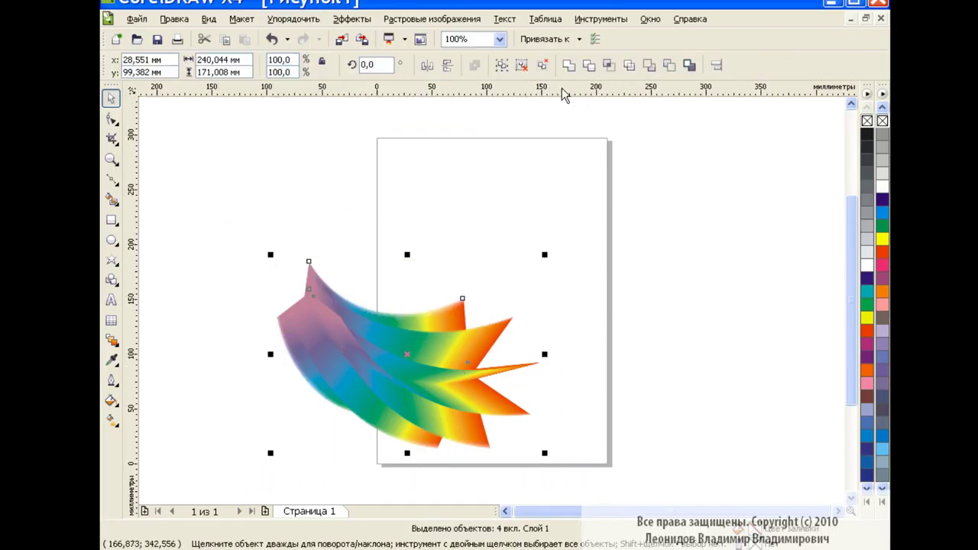
left_click(501, 65)
left_click_drag(407, 254, 407, 283)
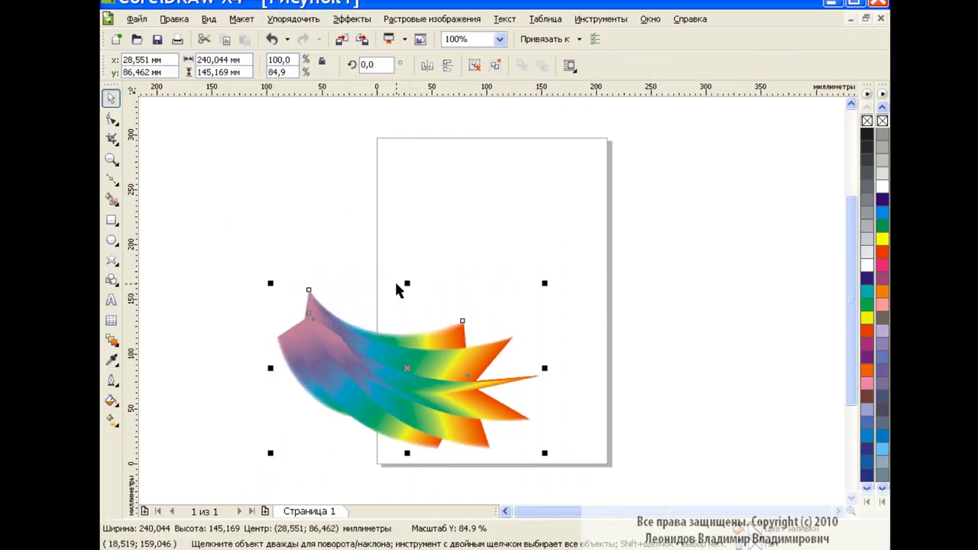
left_click(406, 374)
Step: Rotate the wing group 270°, move it higher, then turn it to about 247.7°
left_click(413, 345)
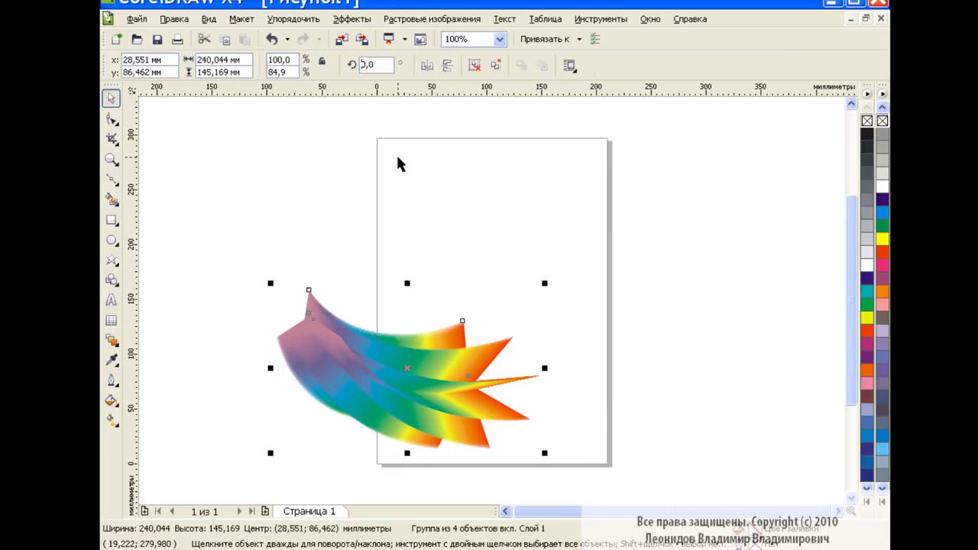
type("270")
key("Return")
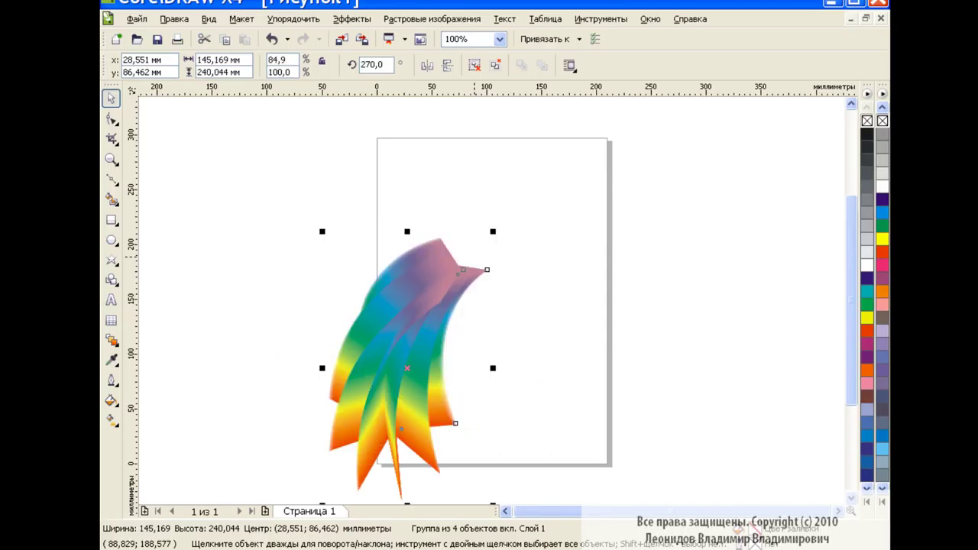
left_click_drag(411, 369, 404, 287)
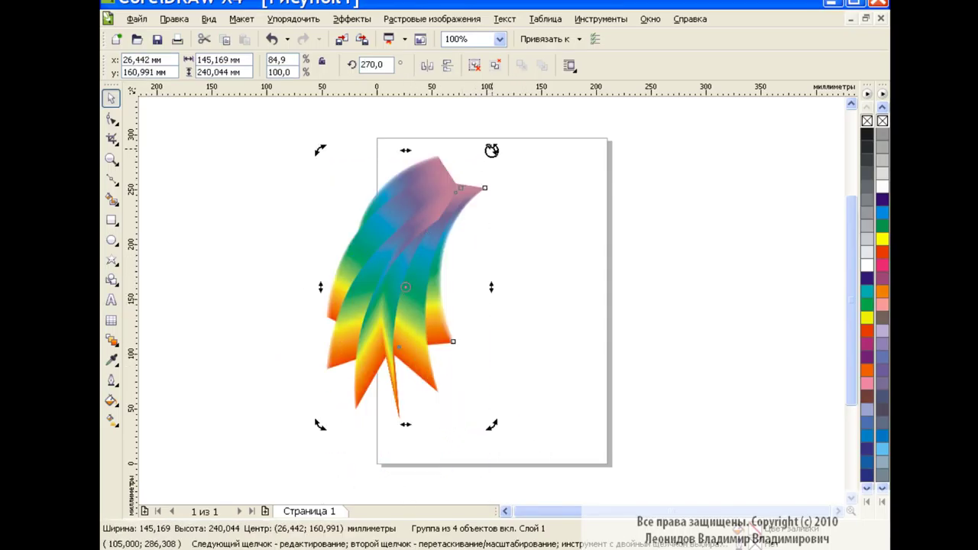
left_click_drag(492, 150, 525, 196)
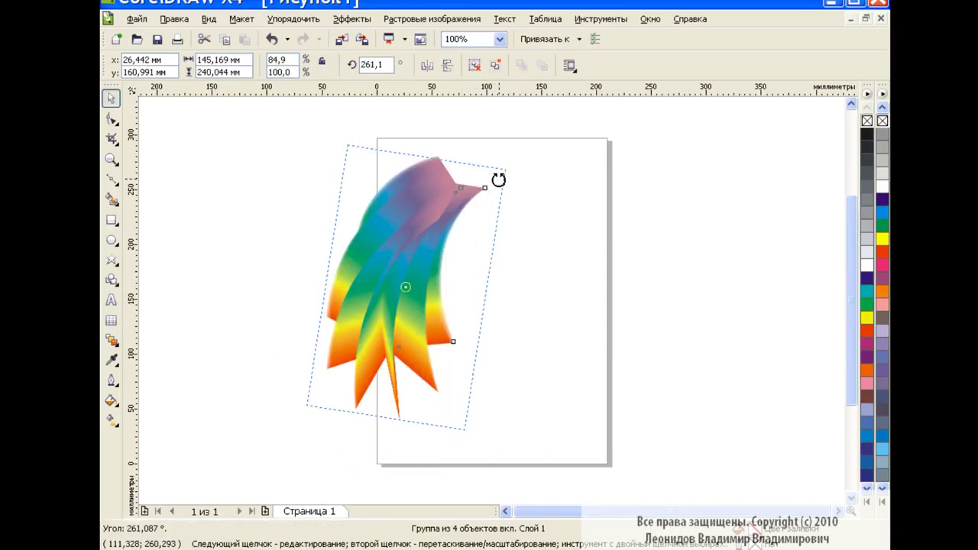
Step: Paste a copy mirrored horizontally and vertically and place it to the right, facing the original
left_click(226, 39)
left_click(427, 65)
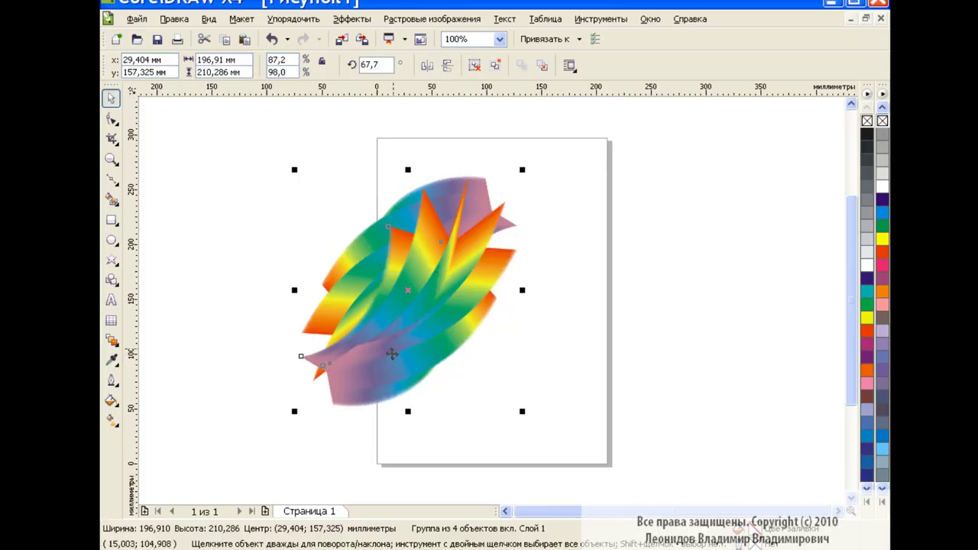
left_click_drag(392, 354, 535, 291)
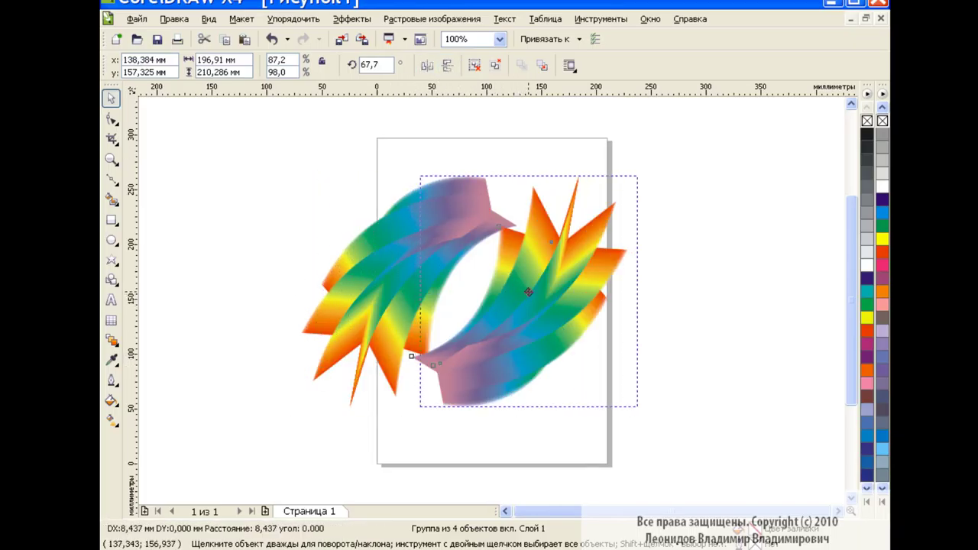
left_click(712, 304)
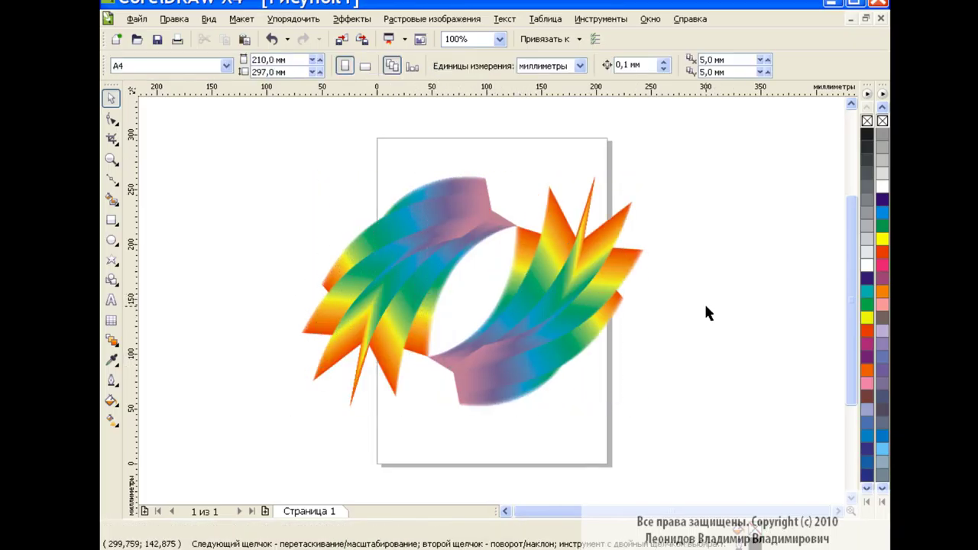
Step: Draw a wide ellipse and tilt it about 53° into the gap between the wings
left_click(112, 240)
left_click_drag(392, 133, 588, 175)
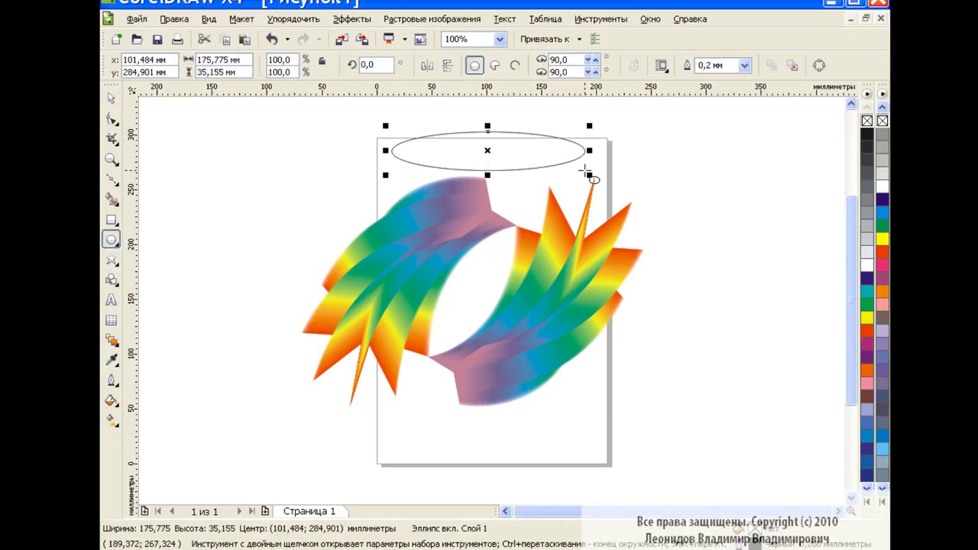
left_click(487, 151)
mouse_move(385, 164)
left_mouse_down()
mouse_move(488, 153)
mouse_move(463, 295)
left_mouse_up()
left_click(464, 293)
left_click_drag(540, 219, 530, 210)
Step: Convert the ellipse to curves and scale it down to about 82%
left_click(111, 99)
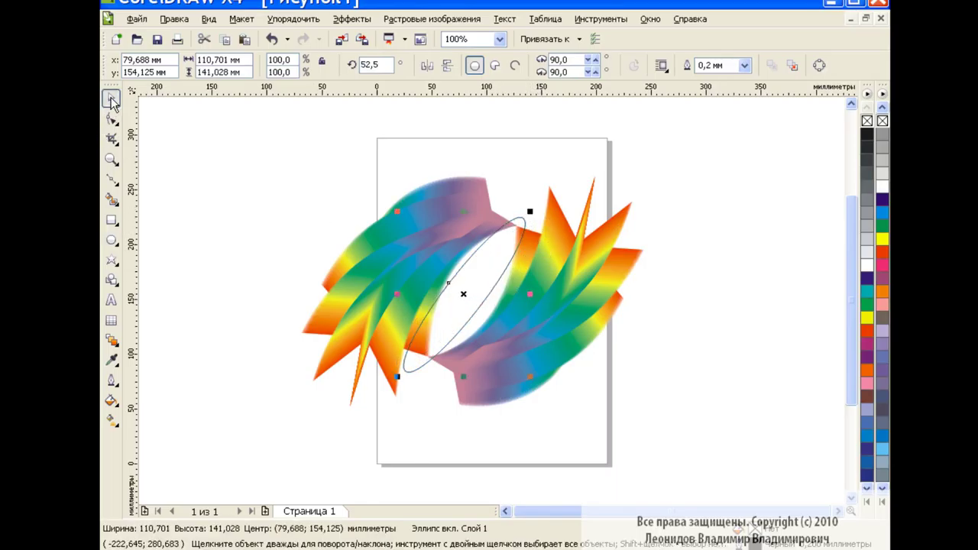
left_click(819, 66)
left_click_drag(529, 212, 524, 221)
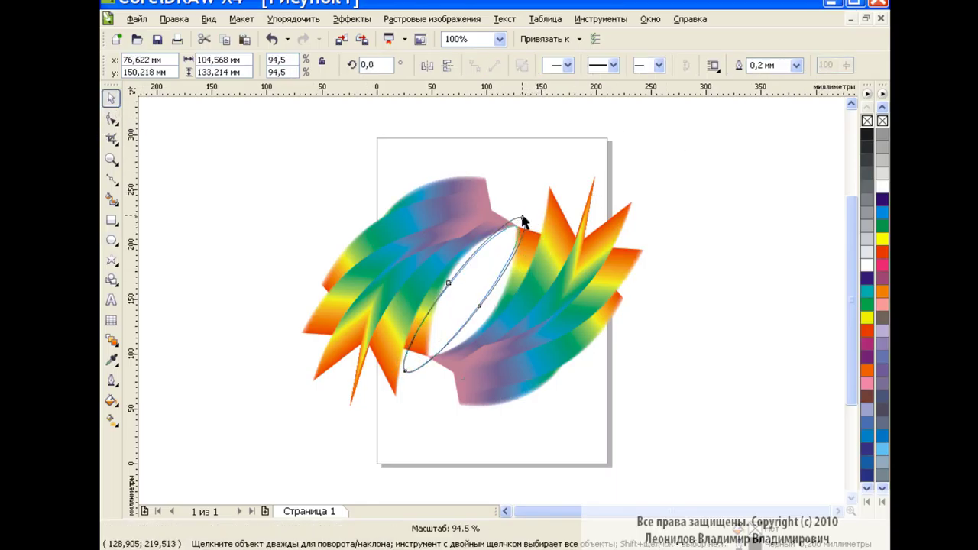
mouse_move(405, 379)
left_mouse_down()
mouse_move(413, 384)
mouse_move(421, 364)
left_mouse_up()
left_click(463, 305)
left_click(419, 373)
Step: Make the top and bottom nodes cusps and bend the sides into a pointed lens following the wings
left_click(112, 119)
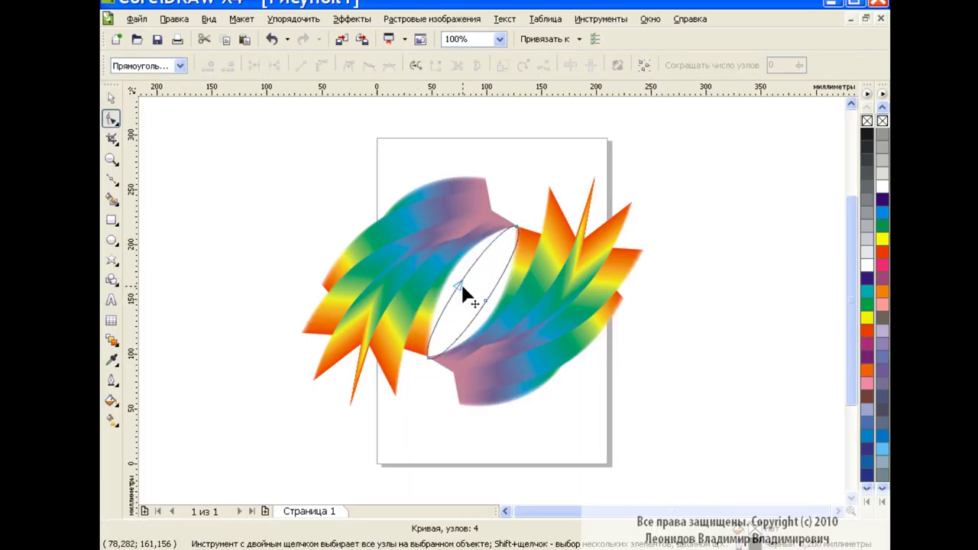
mouse_move(462, 285)
left_mouse_down()
mouse_move(454, 280)
mouse_move(497, 302)
left_mouse_up()
left_click(517, 228)
left_click(349, 65)
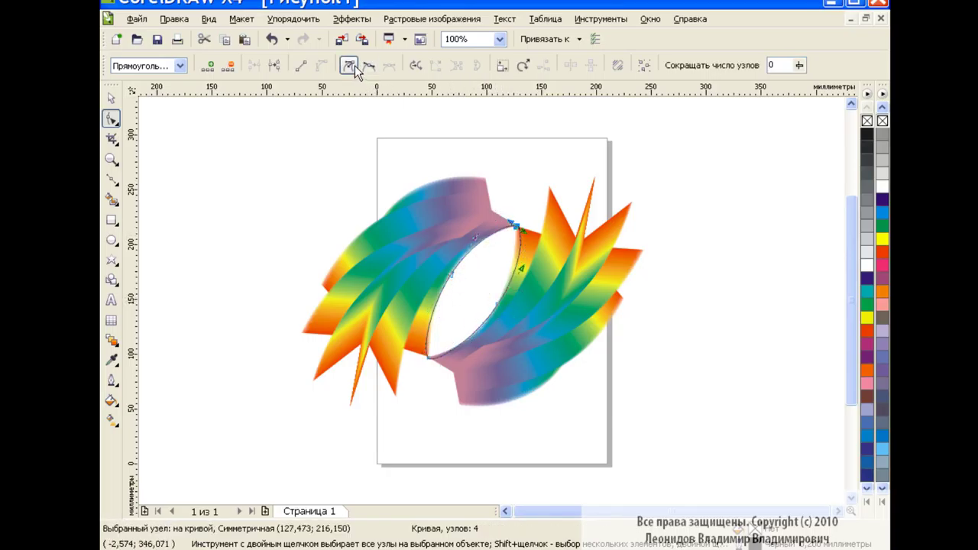
mouse_move(509, 224)
left_mouse_down()
mouse_move(497, 231)
mouse_move(520, 247)
left_mouse_up()
left_click(426, 357)
left_click(349, 66)
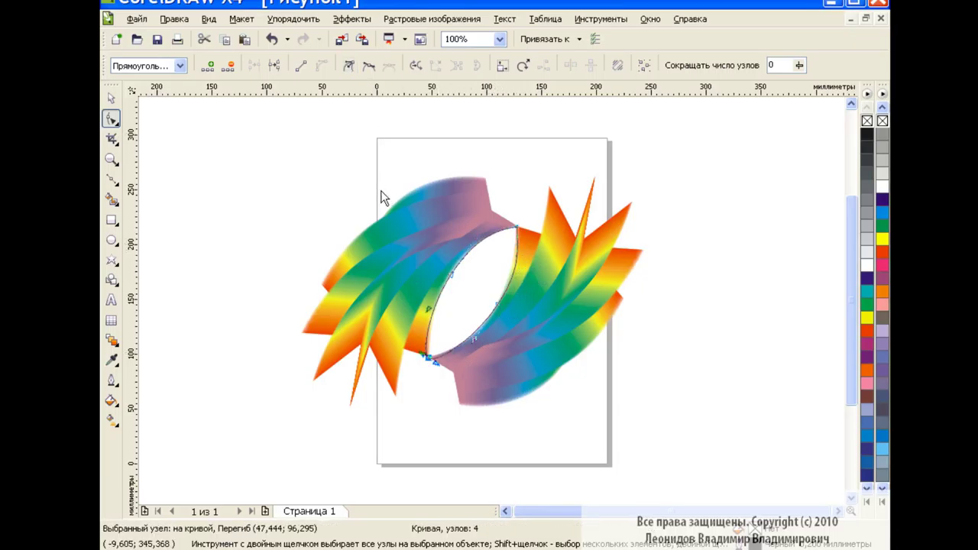
left_click_drag(441, 372, 430, 338)
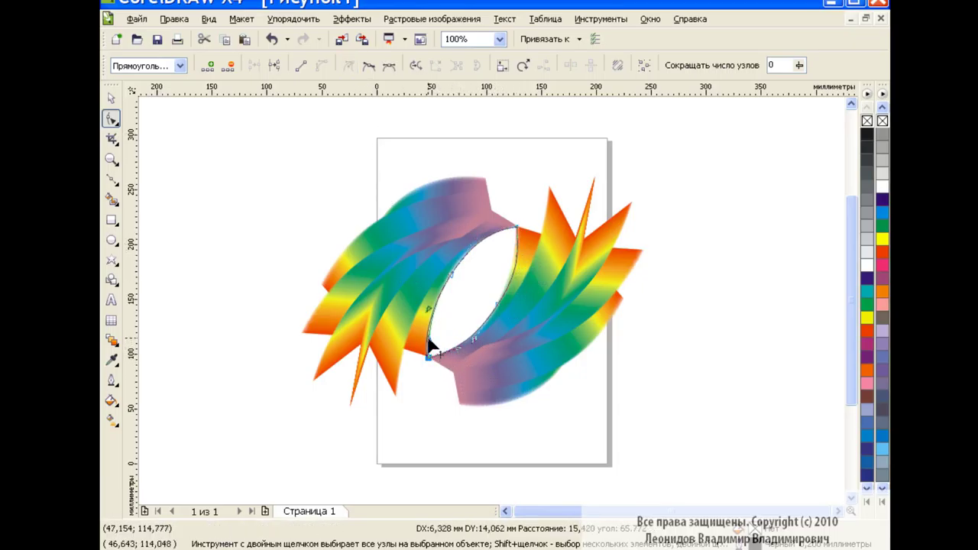
left_click(455, 277)
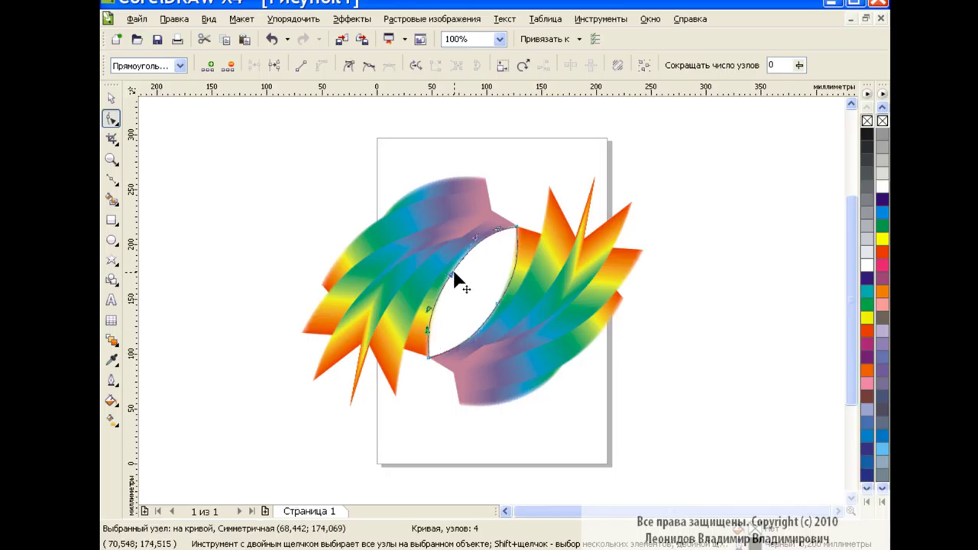
left_click(498, 301)
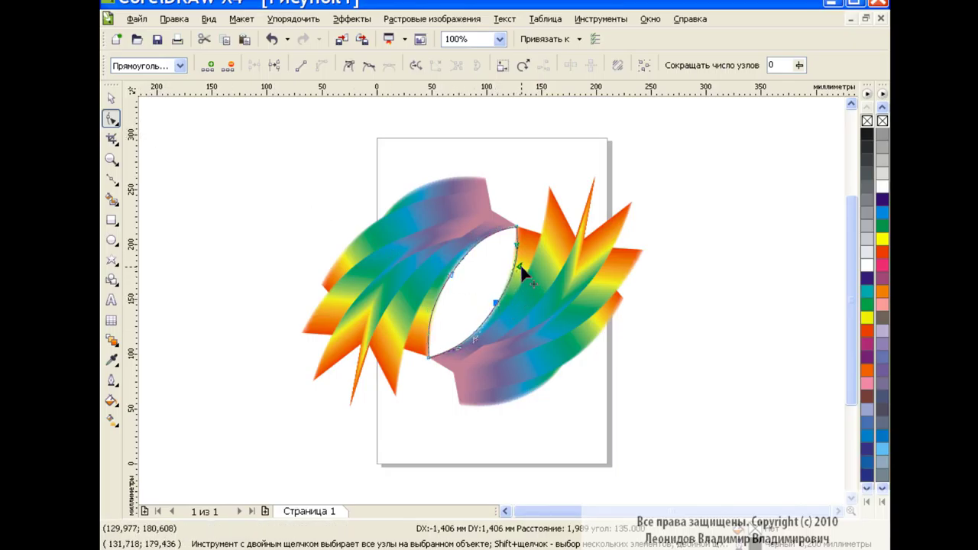
left_click(111, 98)
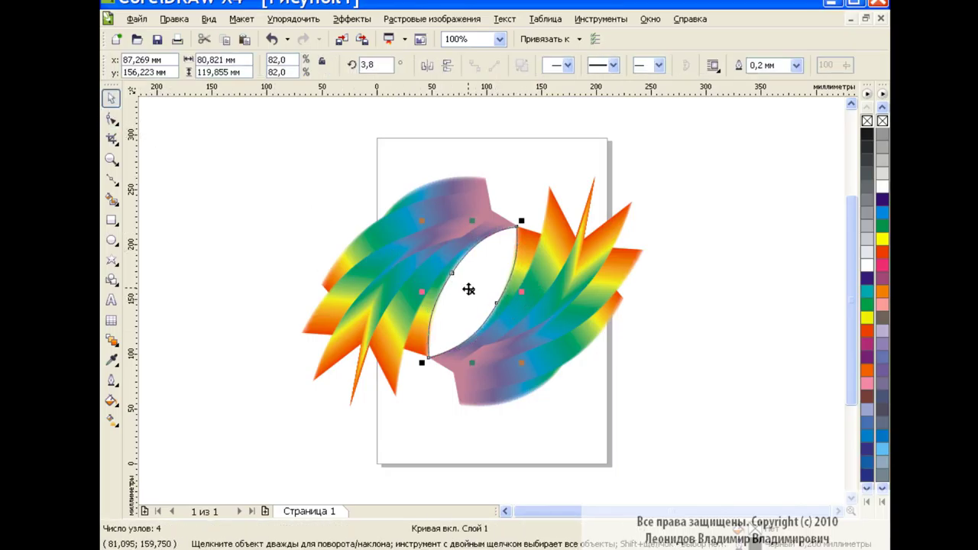
Step: Fill the lens violet ('Фиолетовы') and make a 25% inner copy filled red
left_click(111, 402)
left_click(133, 401)
left_click(564, 372)
type("Фиолетовы")
left_click(513, 403)
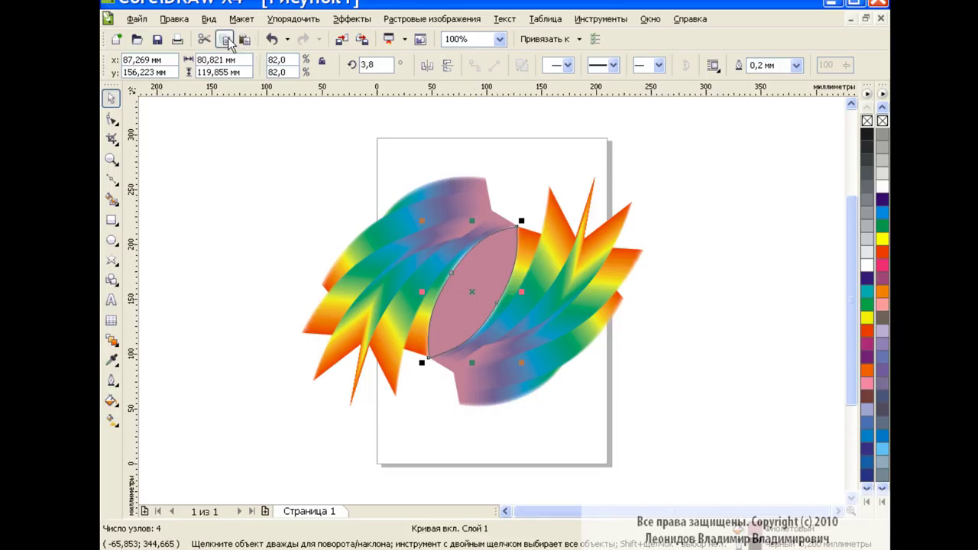
left_click_drag(522, 220, 491, 266)
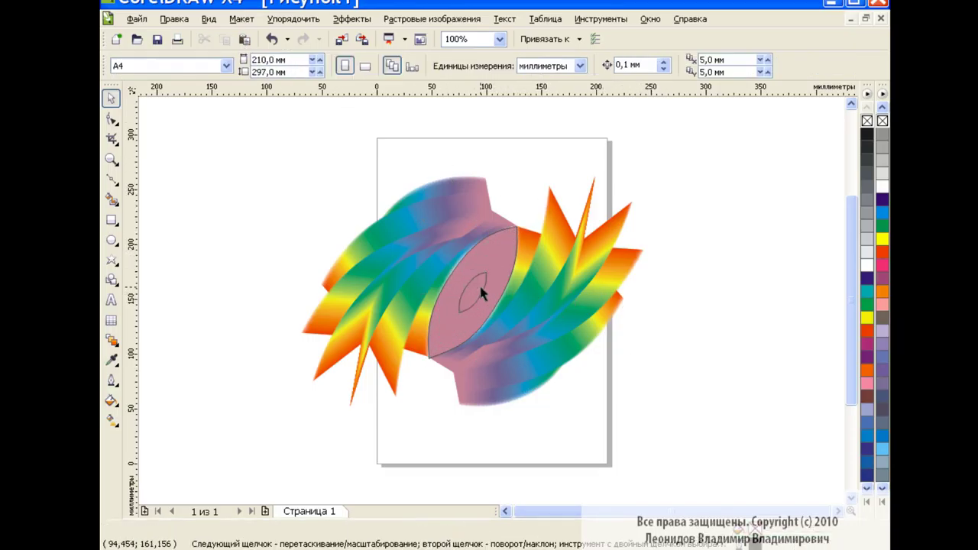
left_click(882, 252)
left_click(714, 308)
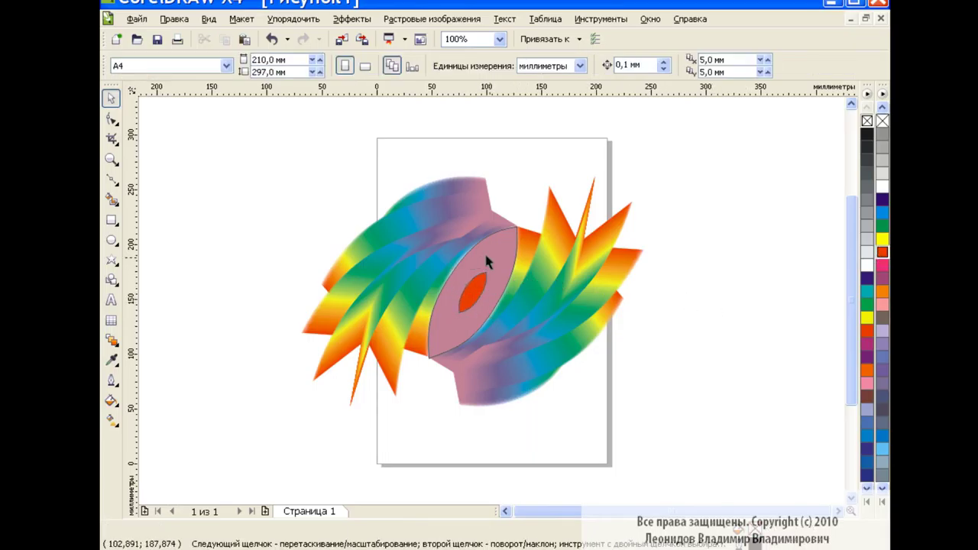
Step: Blend the red inner lens into the violet lens with 250 rainbow steps and no outline
left_click(111, 341)
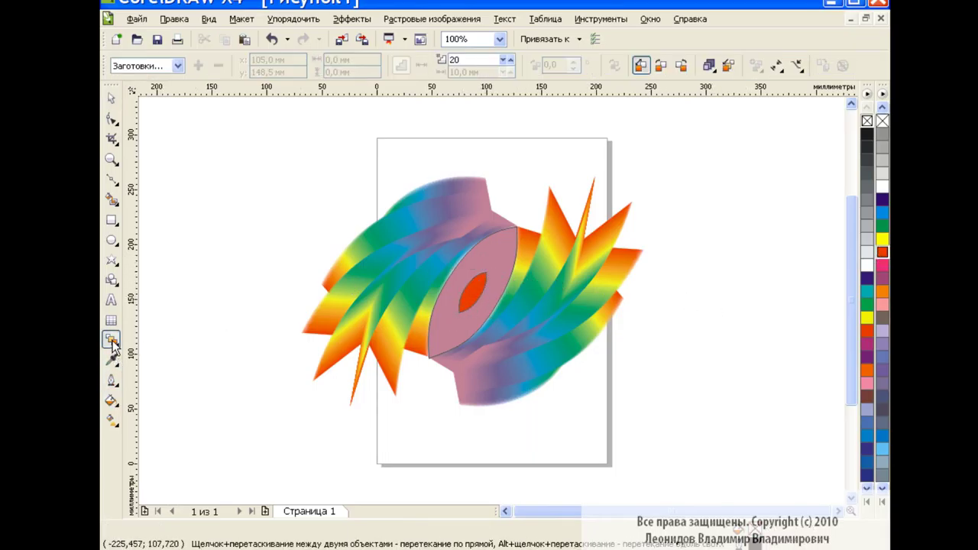
left_click_drag(480, 287, 503, 300)
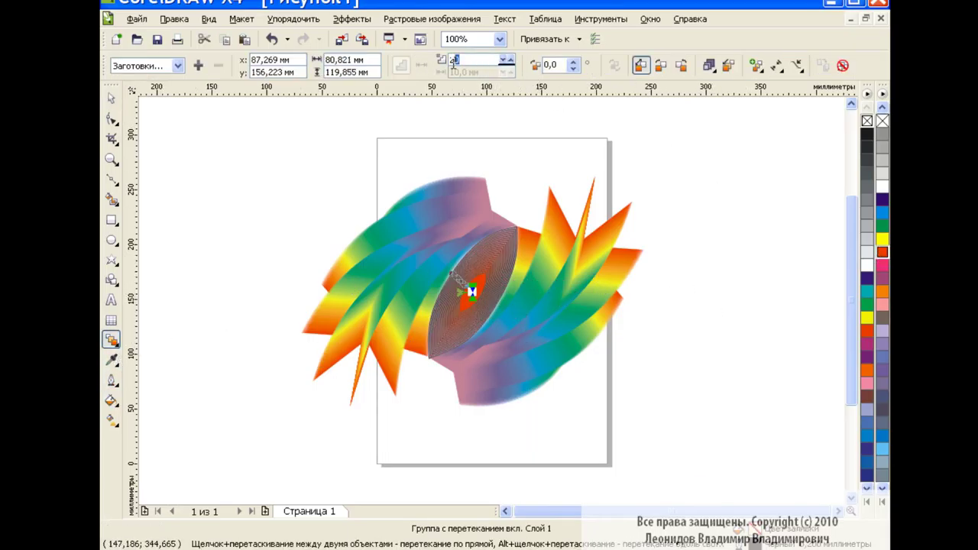
type("450")
key("Return")
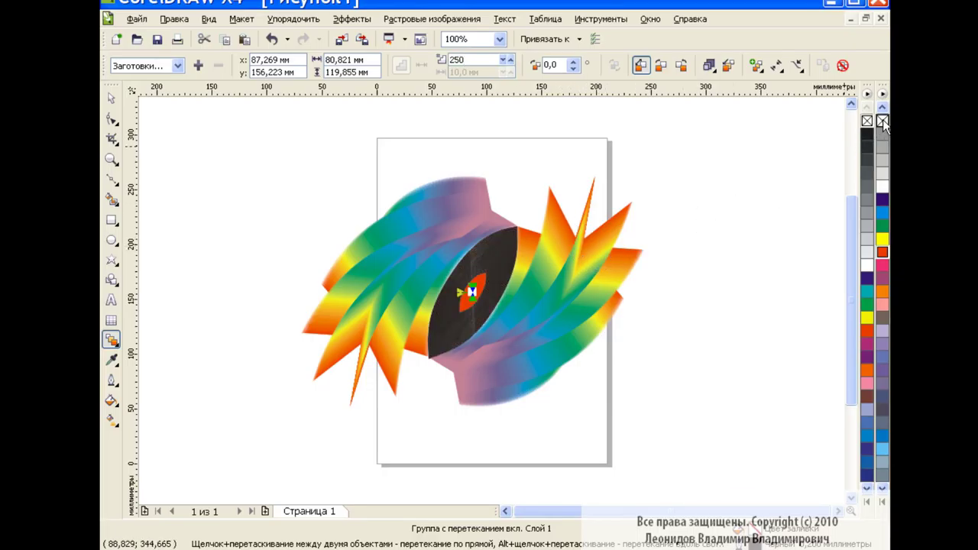
right_click(882, 122)
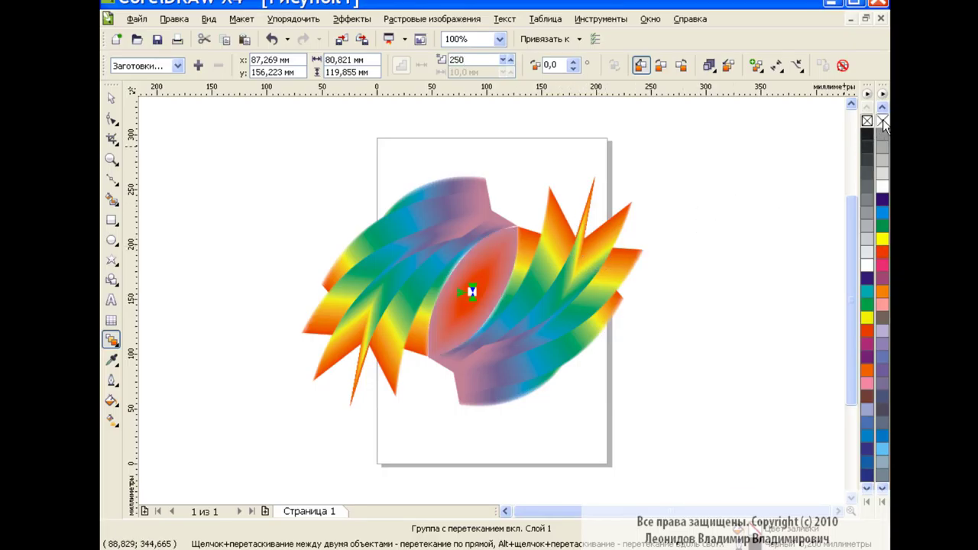
left_click(663, 67)
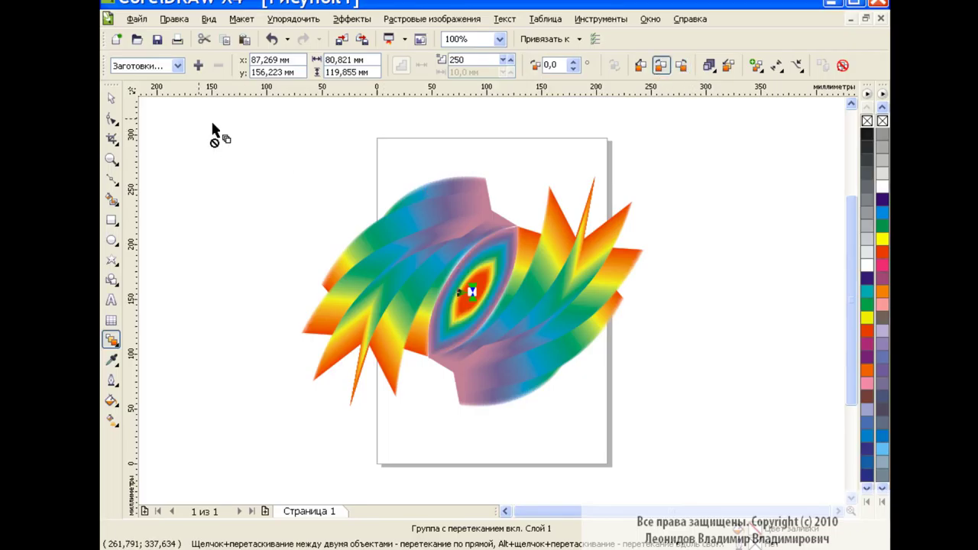
key("space")
left_click(701, 337)
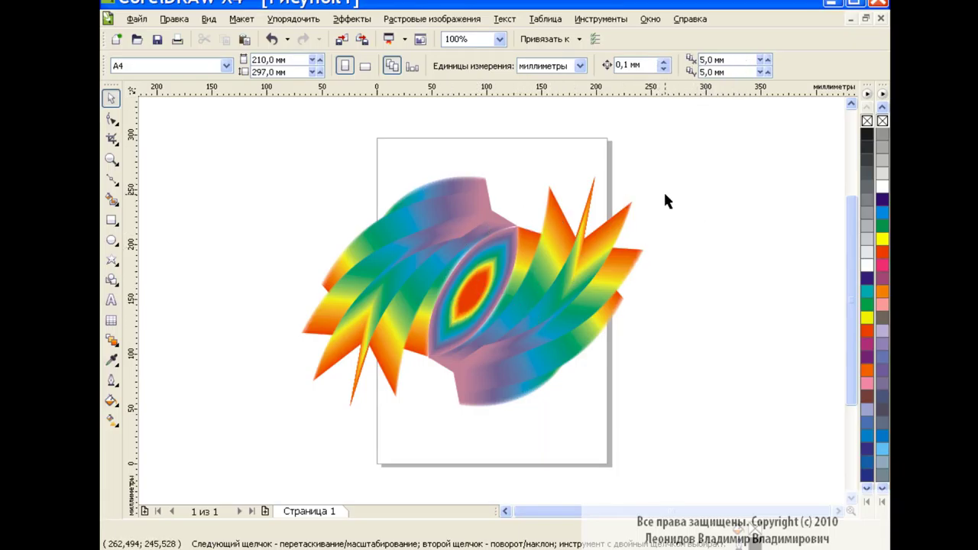
Step: Draw a circle about 37 mm across and drag a 47.2% scaled copy to the right
key("F7")
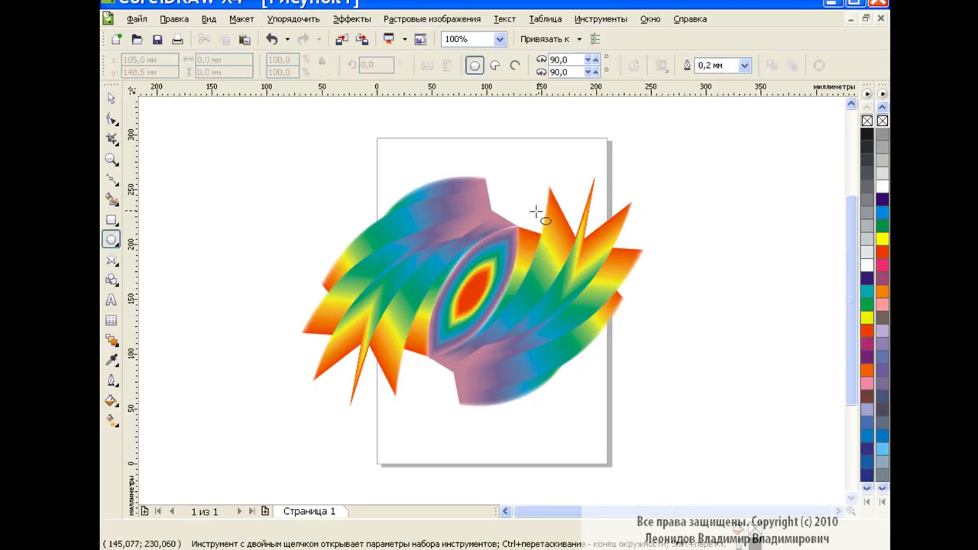
left_click_drag(498, 179, 541, 221)
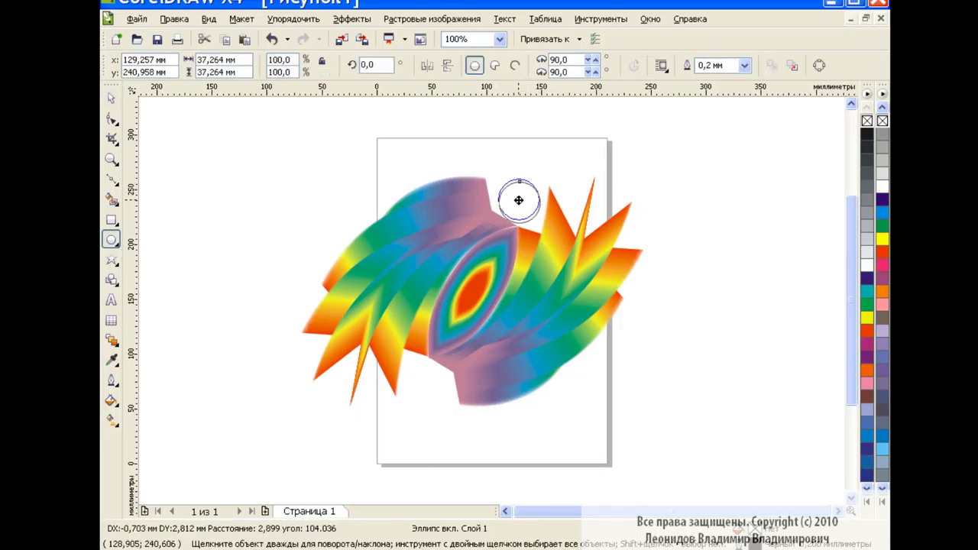
mouse_move(518, 200)
left_mouse_down()
mouse_move(663, 202)
mouse_move(678, 184)
left_mouse_up()
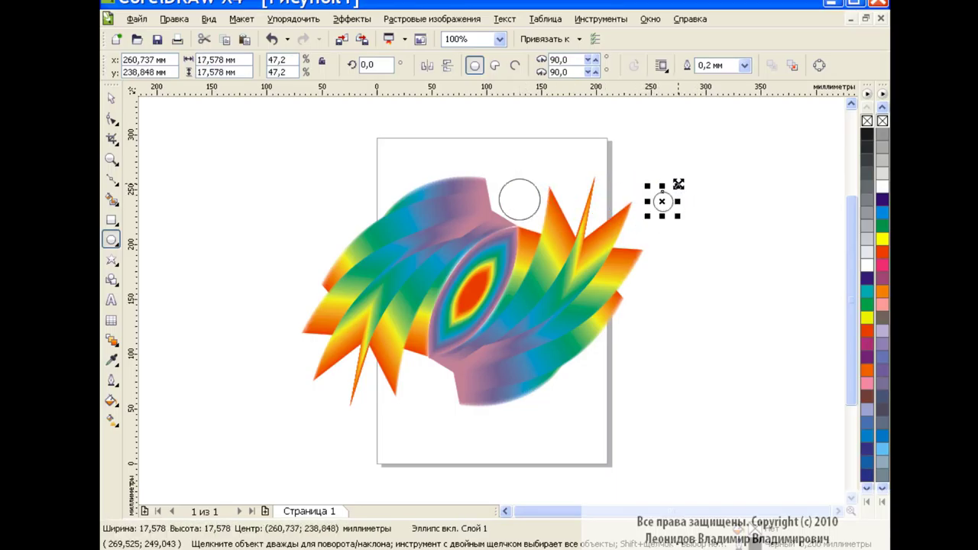
left_click(111, 97)
left_click(262, 194)
left_click(524, 198)
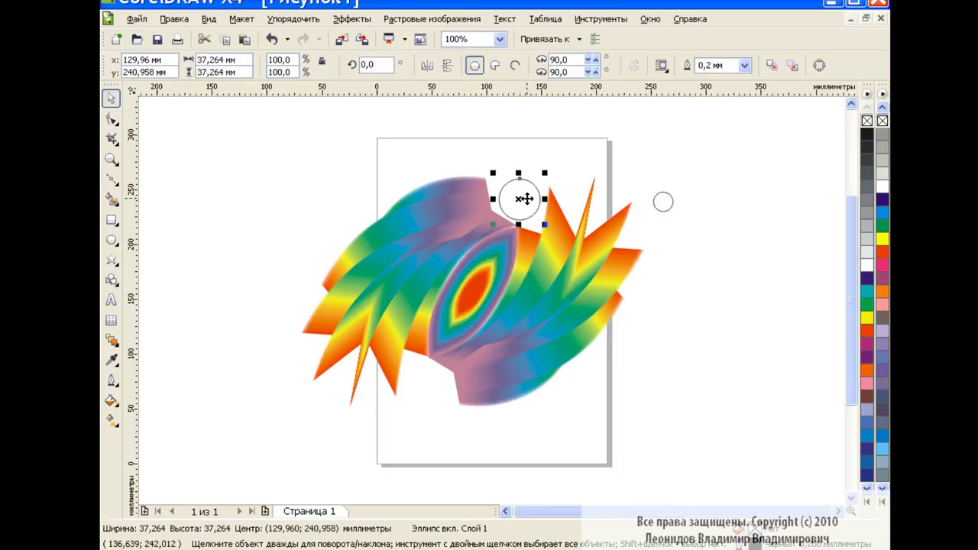
Step: Fill the large circle orange-red and the small circle with the uniform colour 'Фиолетовый'
left_click(882, 252)
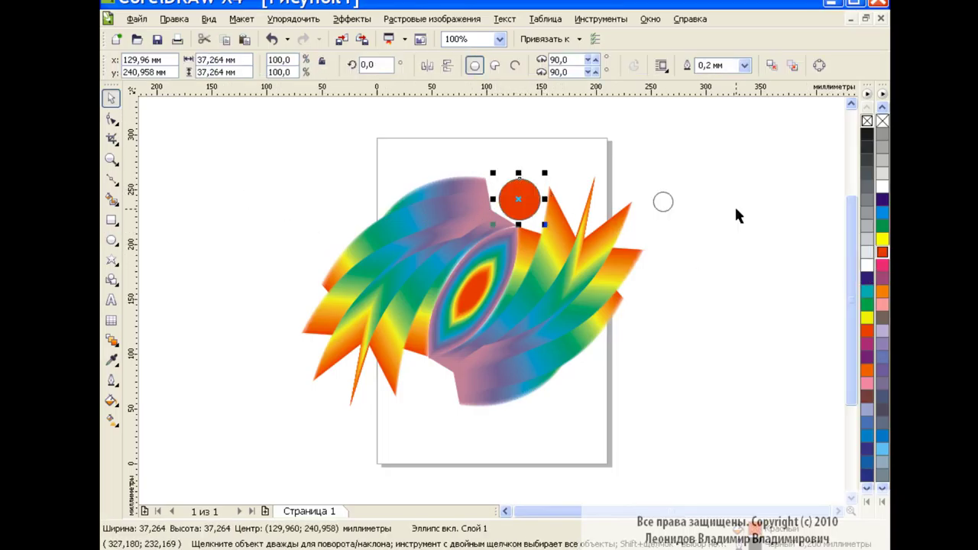
left_click(664, 202)
left_click(111, 400)
left_click(176, 408)
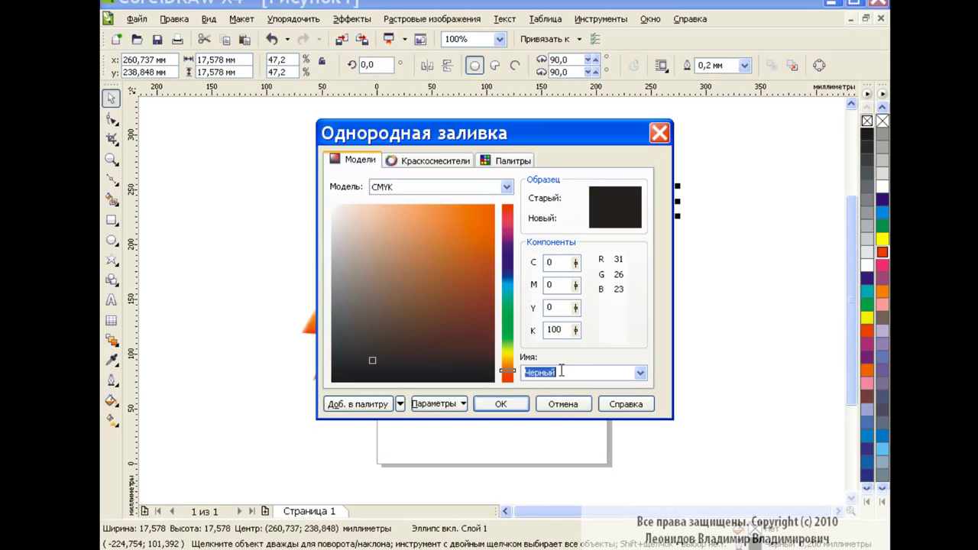
type("Фиолетовый")
left_click(500, 403)
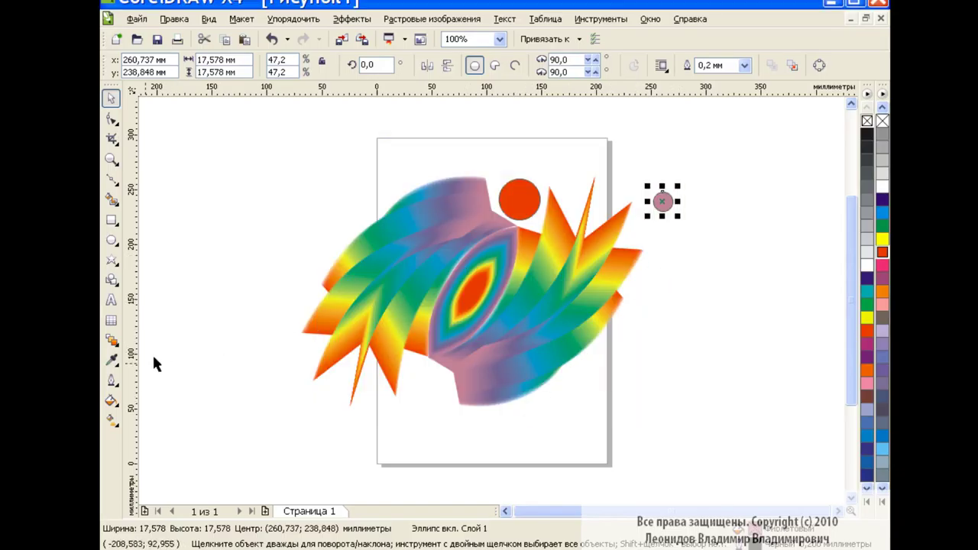
Step: Blend the large circle into the small one with 250 rainbow-direction steps
left_click(111, 359)
left_click(111, 340)
left_click_drag(535, 200, 661, 202)
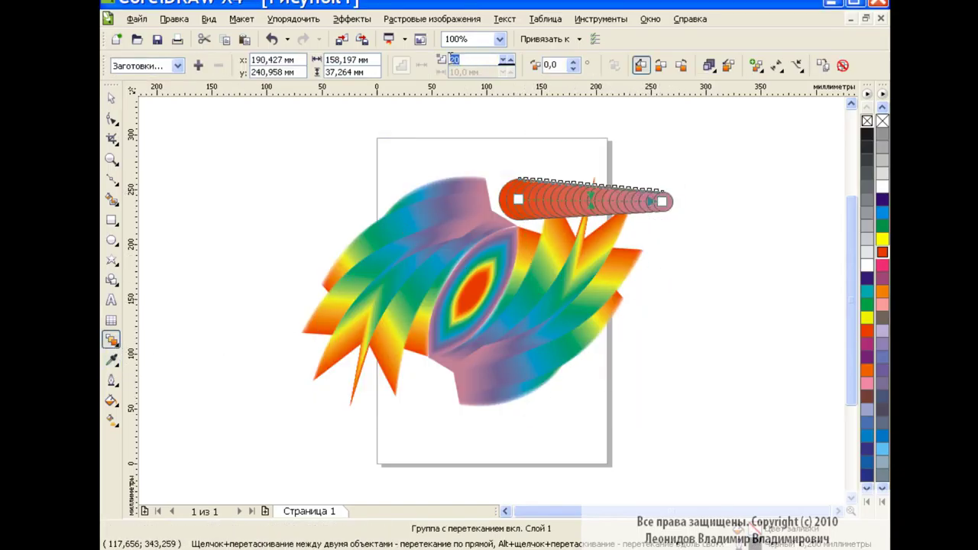
type("250")
key("Return")
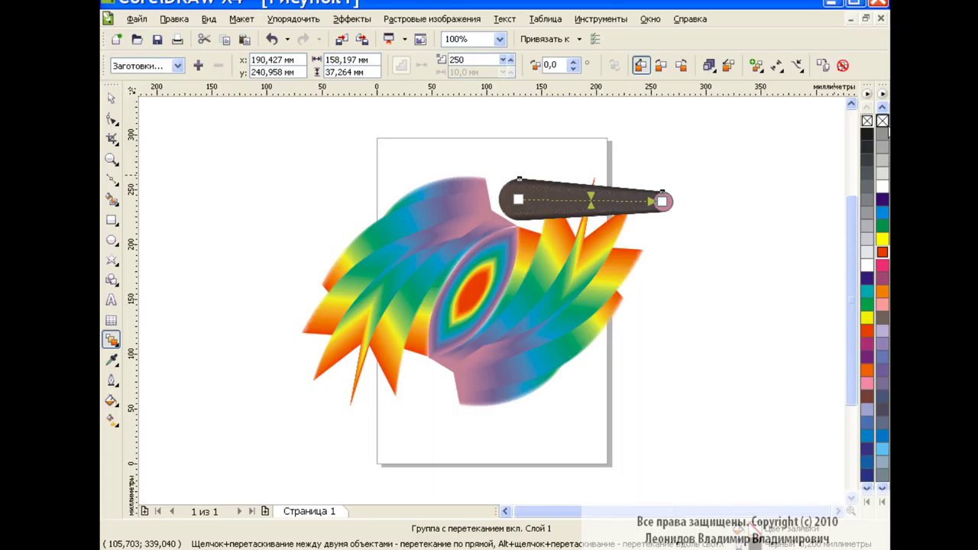
left_click(682, 66)
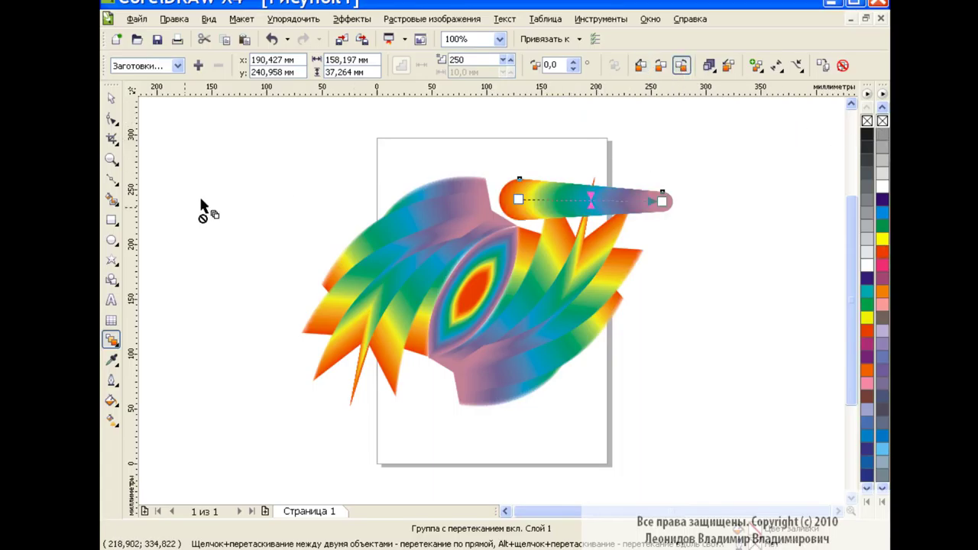
left_click(111, 178)
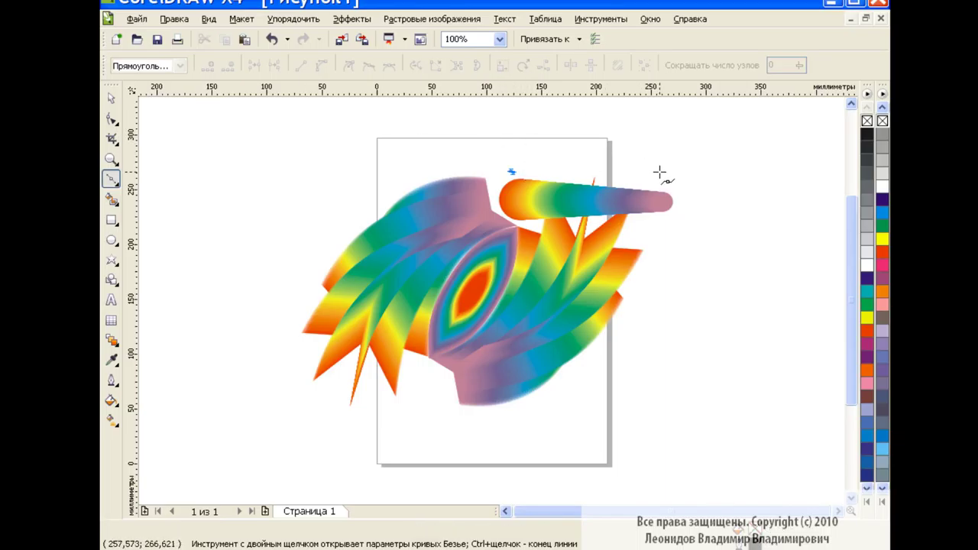
Step: Draw an arc, fit the rainbow tube to it as a new path, and adjust the arc
left_click_drag(659, 171, 734, 219)
key("space")
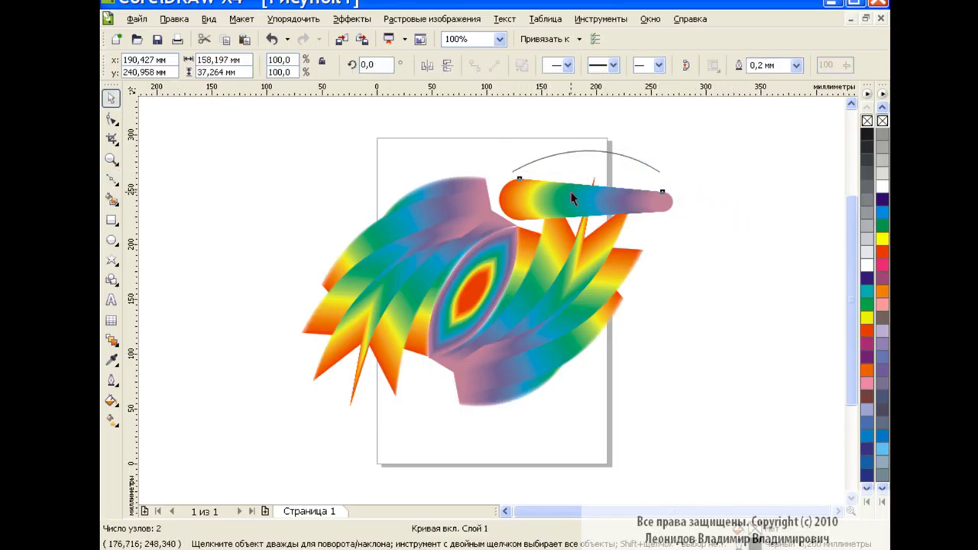
left_click(571, 192)
left_click(776, 65)
left_click(776, 65)
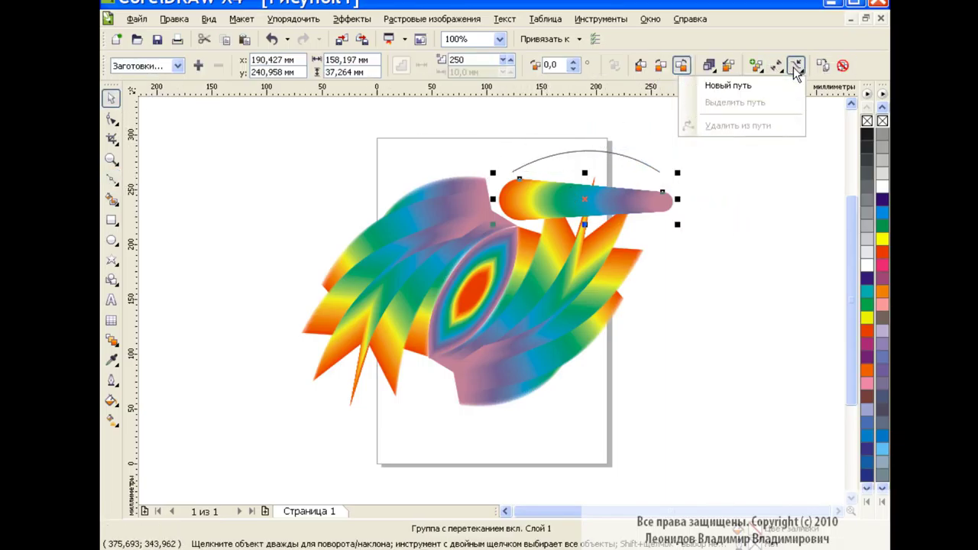
left_click(715, 84)
left_click(607, 153)
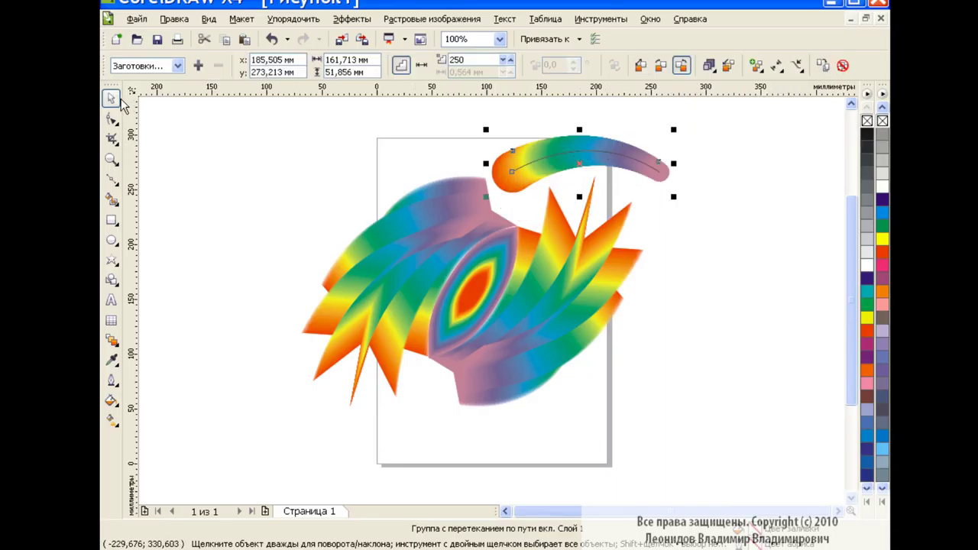
left_click(648, 184)
left_click_drag(583, 160, 586, 169)
Step: Break the tube from its path, place a flipped copy at bottom-left, and group the whole motif
left_click(292, 18)
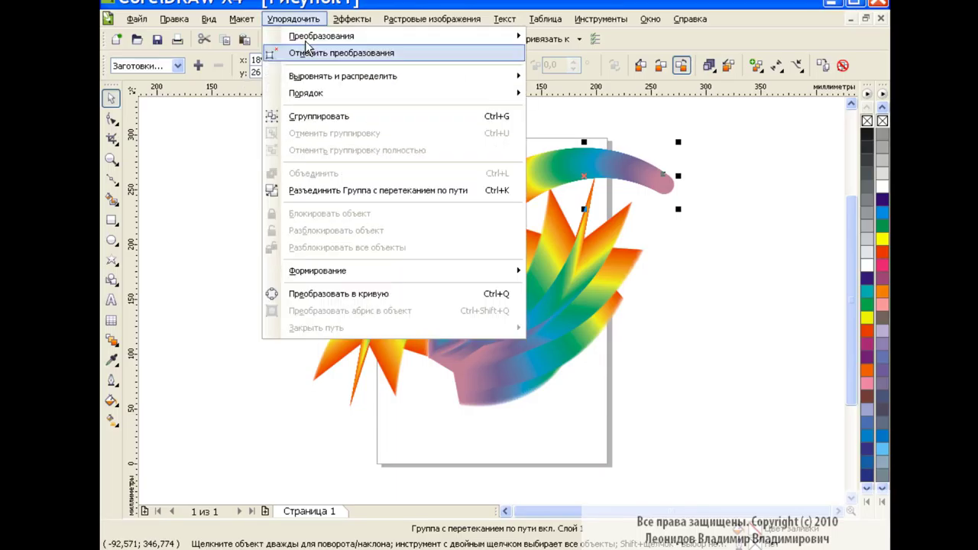
left_click(340, 191)
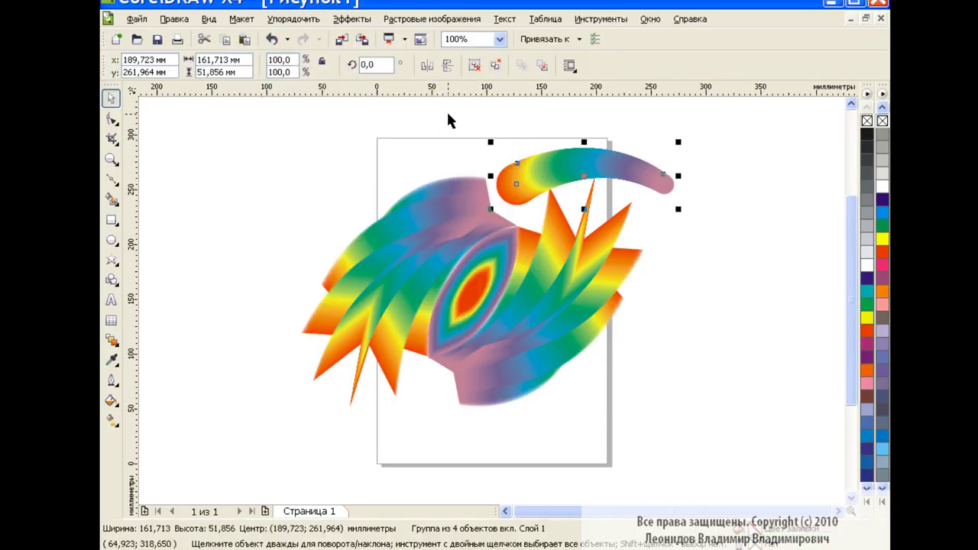
left_click(428, 66)
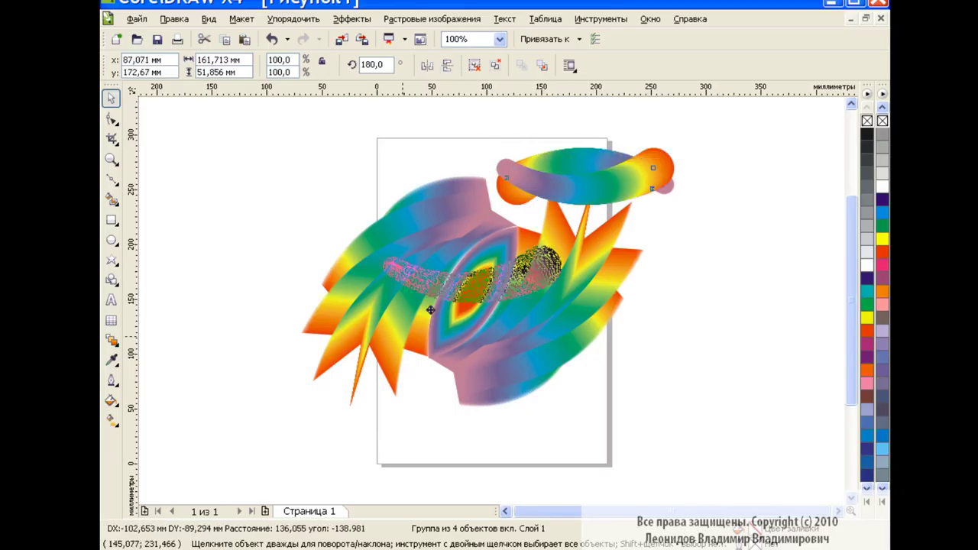
left_click_drag(587, 175, 360, 402)
left_click_drag(360, 399, 360, 399)
left_click(741, 365)
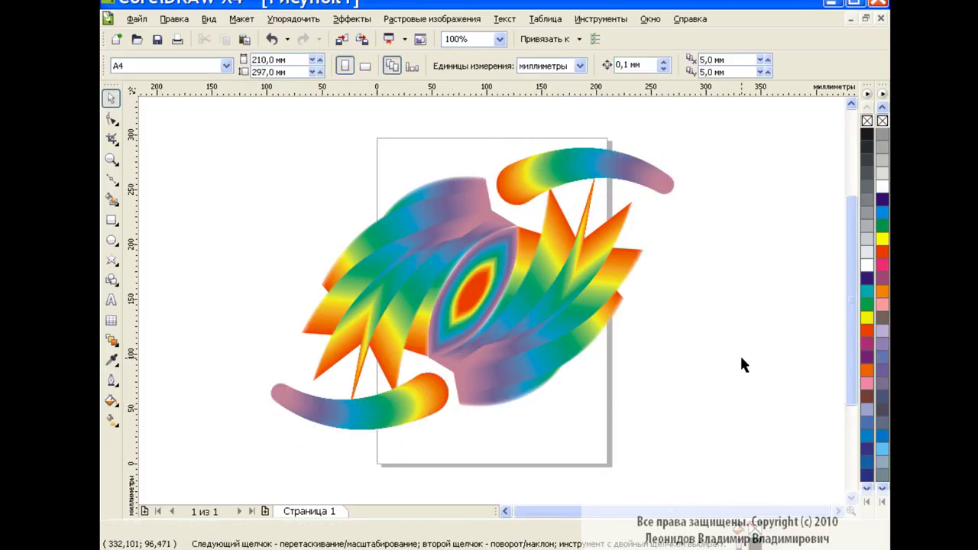
mouse_move(201, 114)
left_mouse_down()
mouse_move(507, 354)
mouse_move(705, 411)
left_mouse_up()
key("ctrl+g")
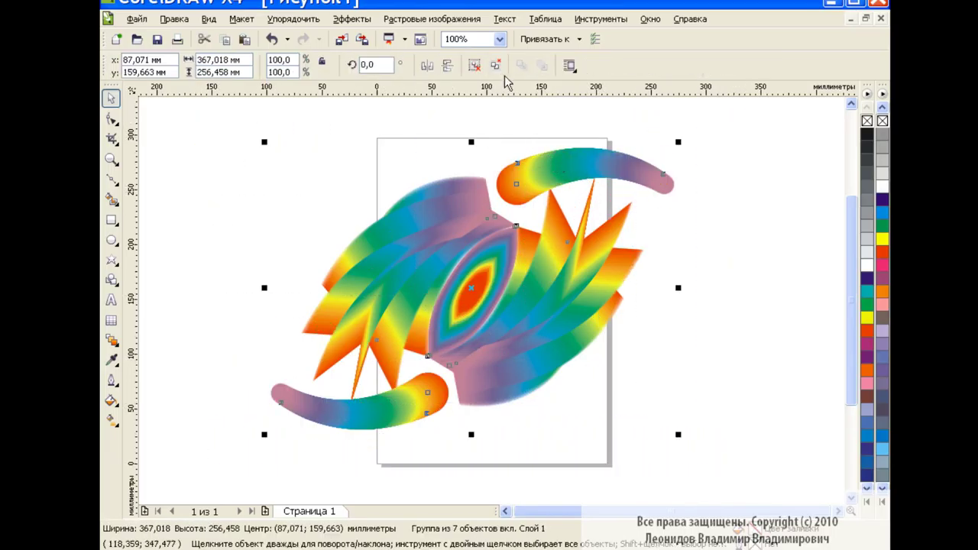
Step: Shrink the grouped motif to 75% and move it toward the top of the page
left_click(707, 367)
left_click(535, 300)
left_click_drag(678, 141, 574, 214)
left_click_drag(425, 324, 493, 227)
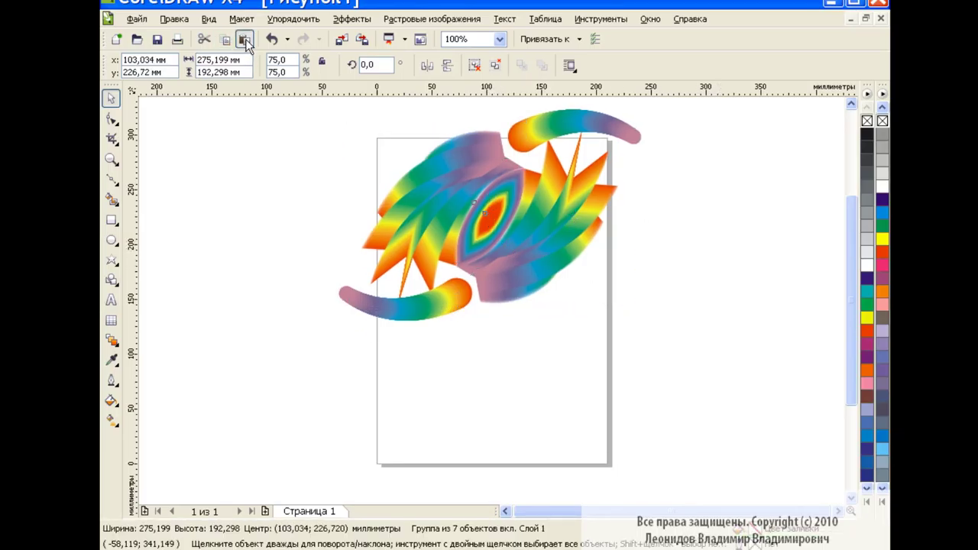
Step: Place copies of the motif to its right and left, forming an aligned row of three
left_click_drag(486, 215, 725, 216)
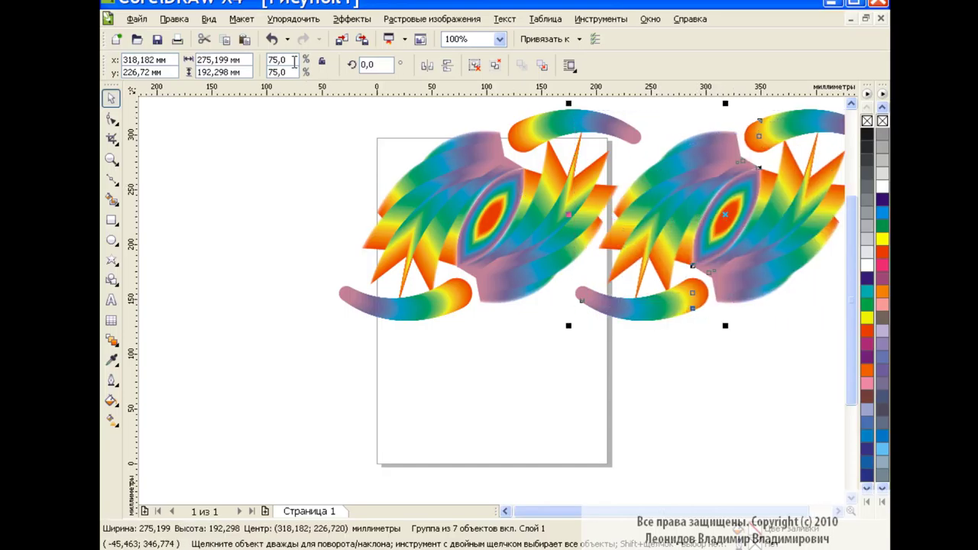
left_click(398, 178)
mouse_move(490, 216)
left_mouse_down()
mouse_move(208, 214)
mouse_move(252, 215)
left_mouse_up()
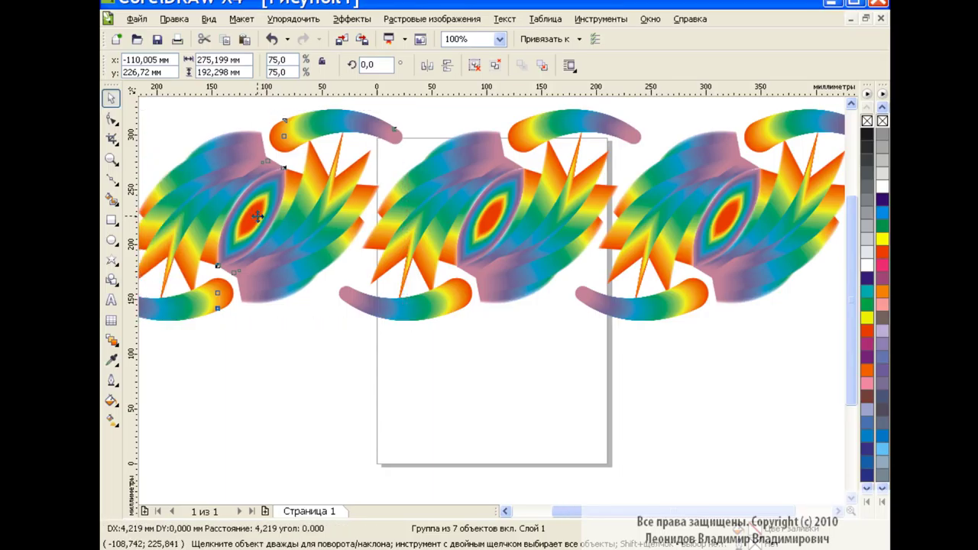
left_click_drag(252, 216, 257, 217)
left_click(609, 382)
Step: Copy the row of three motifs downward to make a second row
left_click(283, 192)
left_click(489, 230, "shift")
left_click(678, 237, "shift")
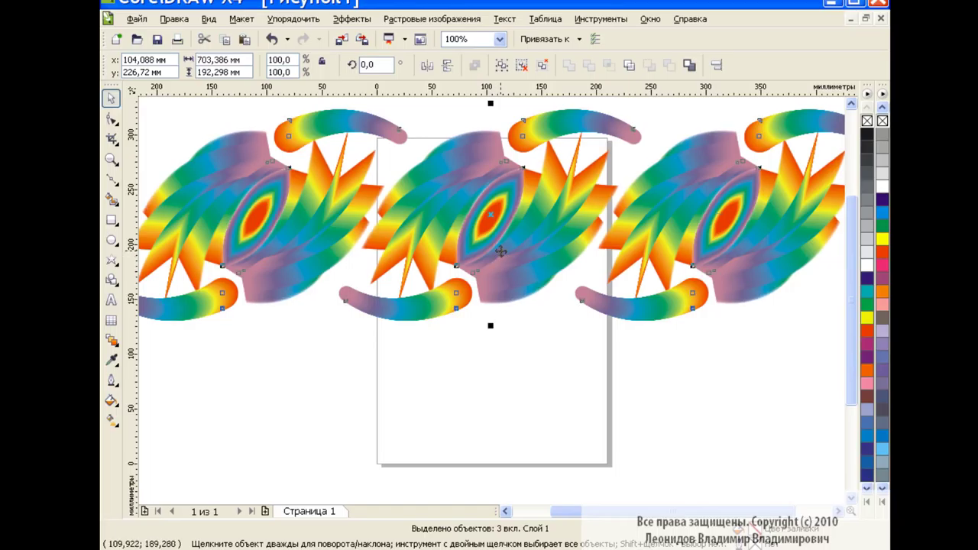
left_click_drag(490, 216, 490, 432)
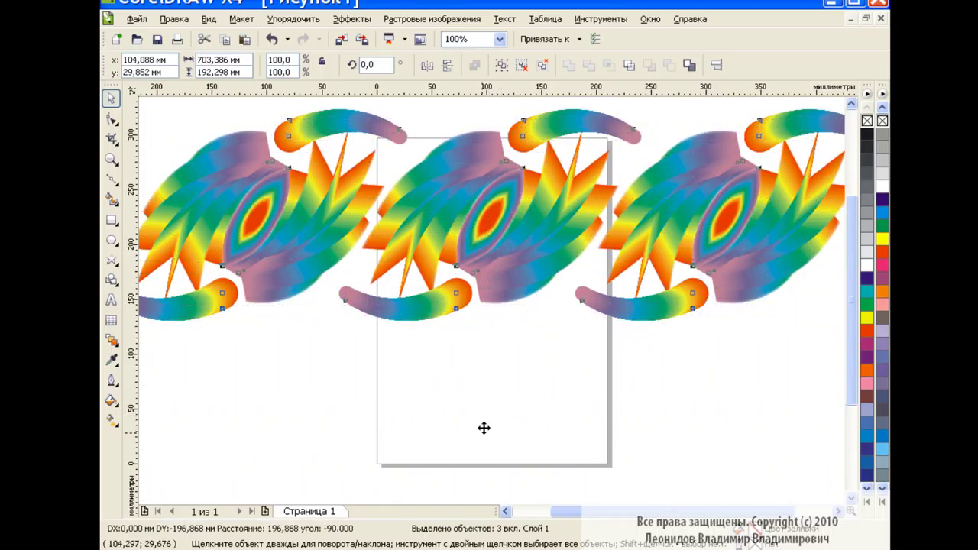
left_click_drag(846, 218, 849, 230)
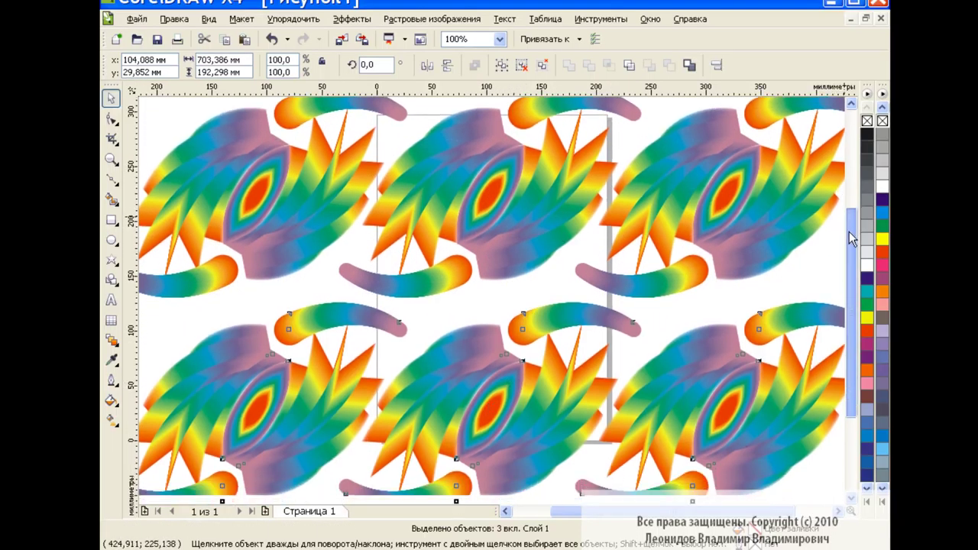